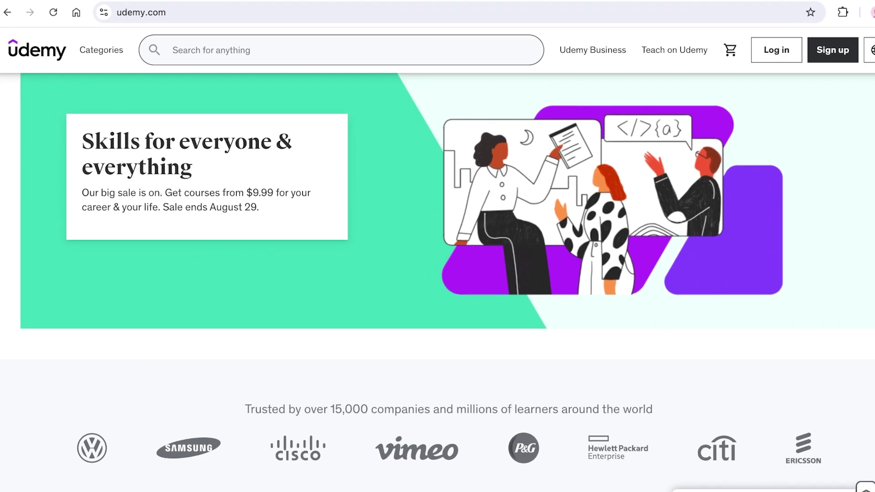
Step: Scroll up and down through the Udemy page to look it over
scroll(437, 246, down, 3)
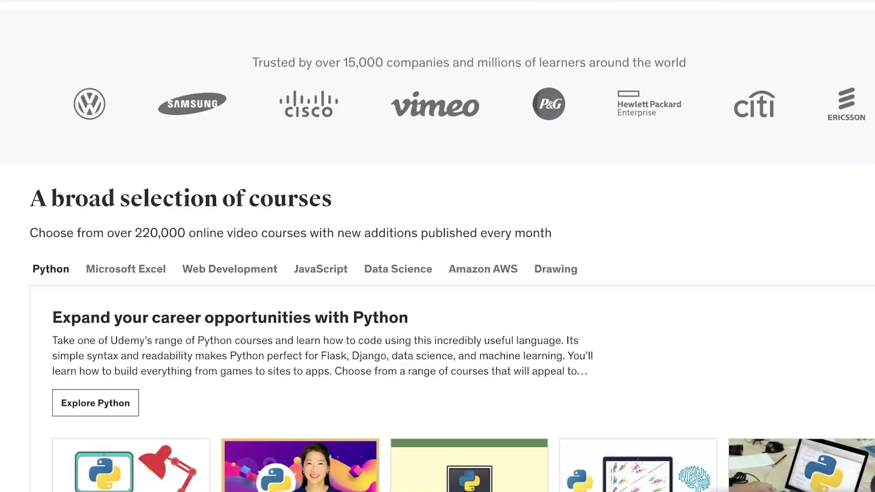
scroll(469, 303, down, 3)
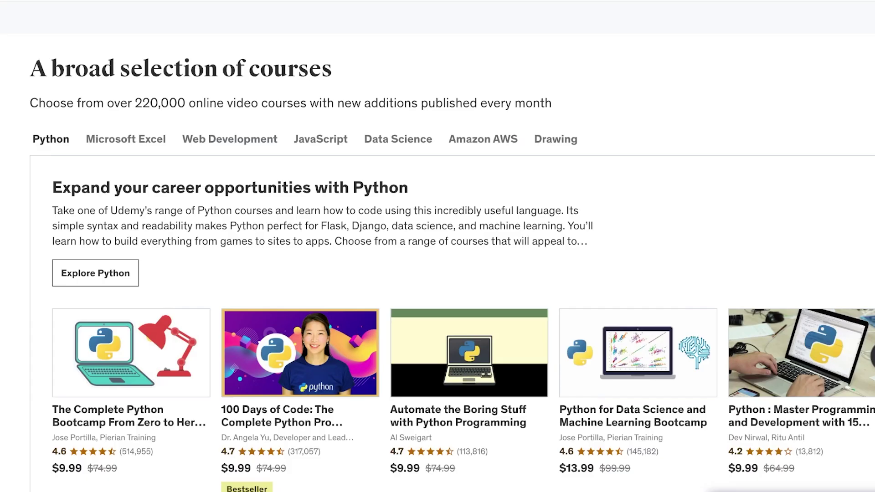
scroll(469, 303, down, 3)
scroll(469, 303, down, 1)
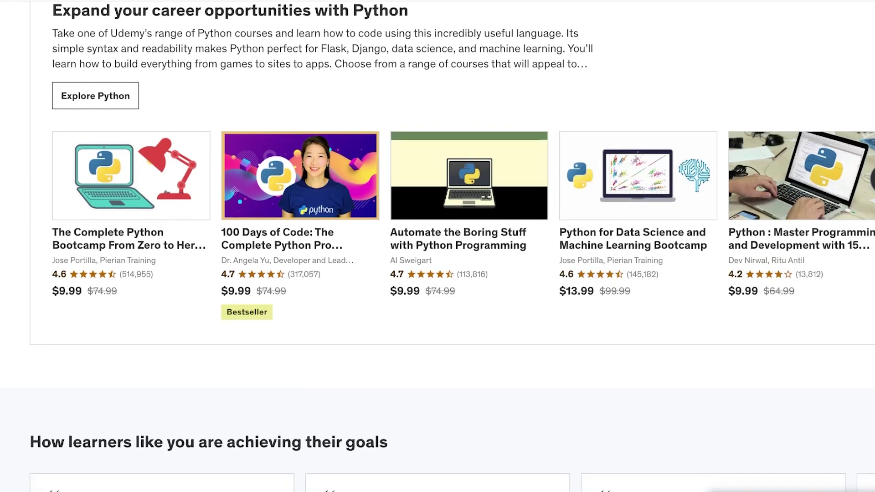
scroll(437, 246, down, 3)
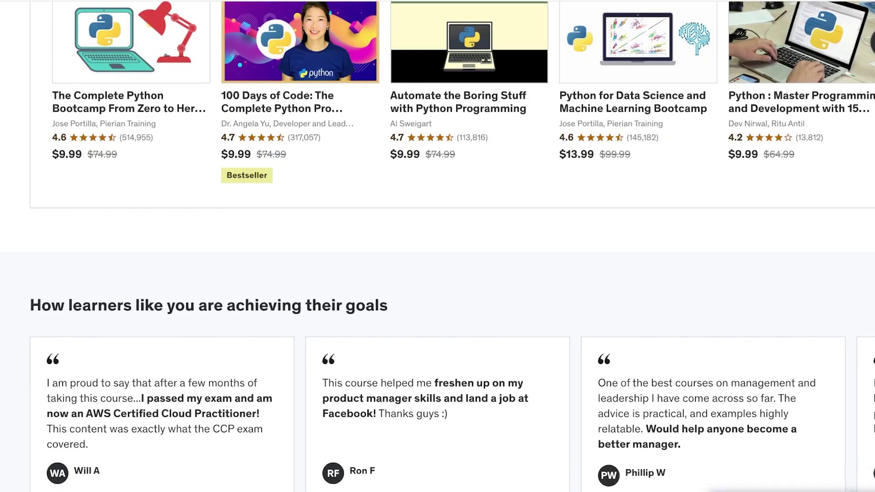
scroll(437, 246, down, 8)
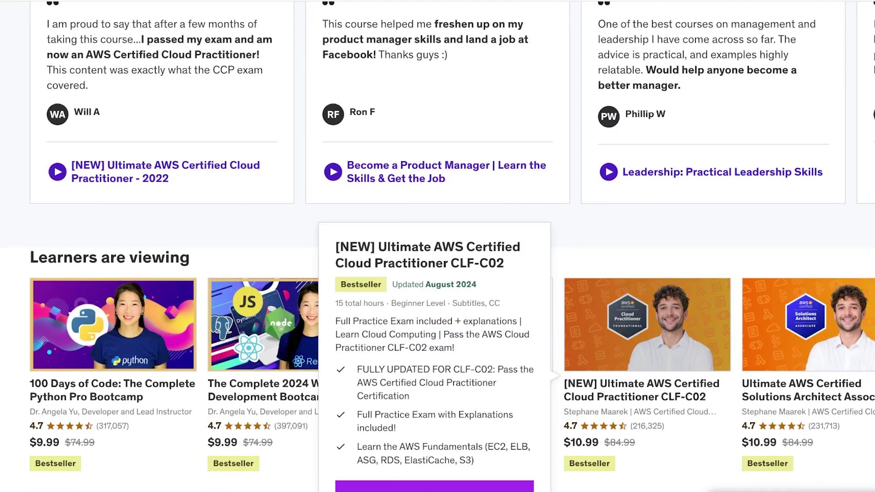
scroll(437, 246, down, 10)
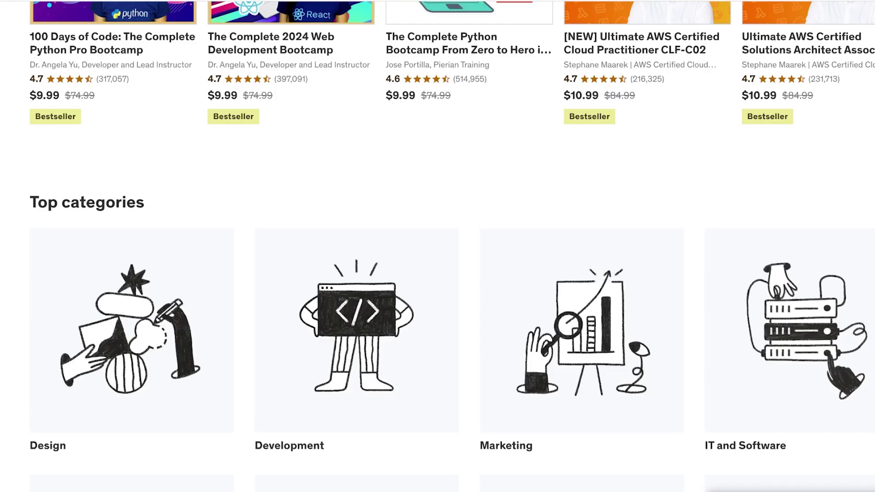
scroll(437, 246, down, 3)
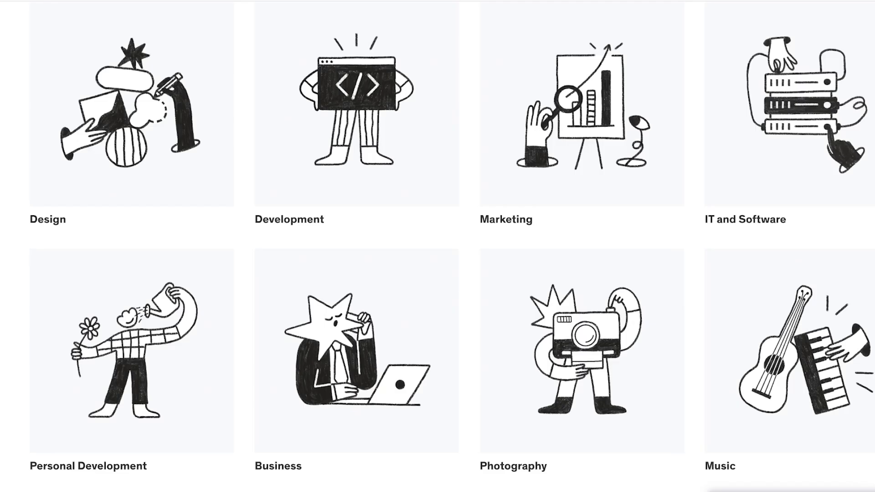
scroll(437, 246, down, 3)
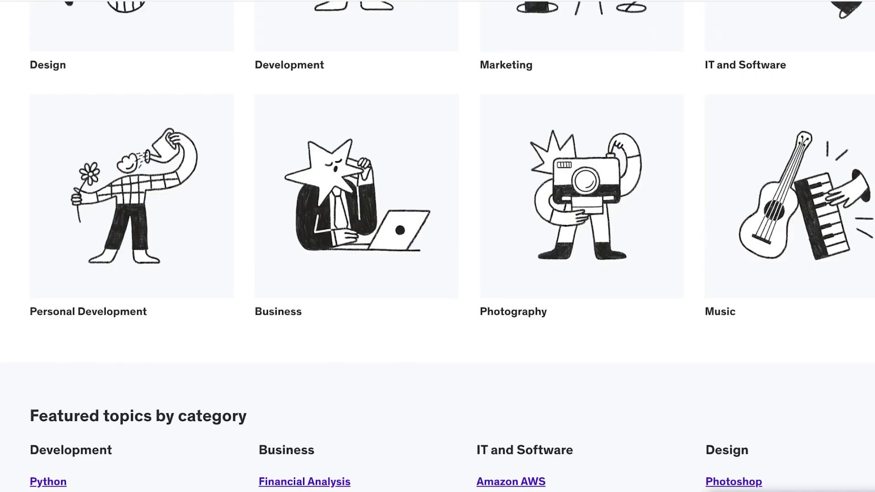
scroll(438, 246, up, 3)
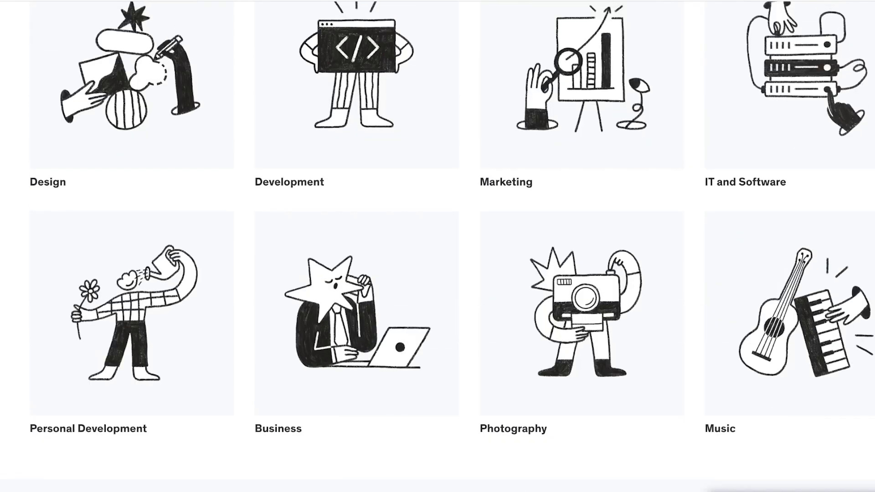
scroll(438, 246, up, 15)
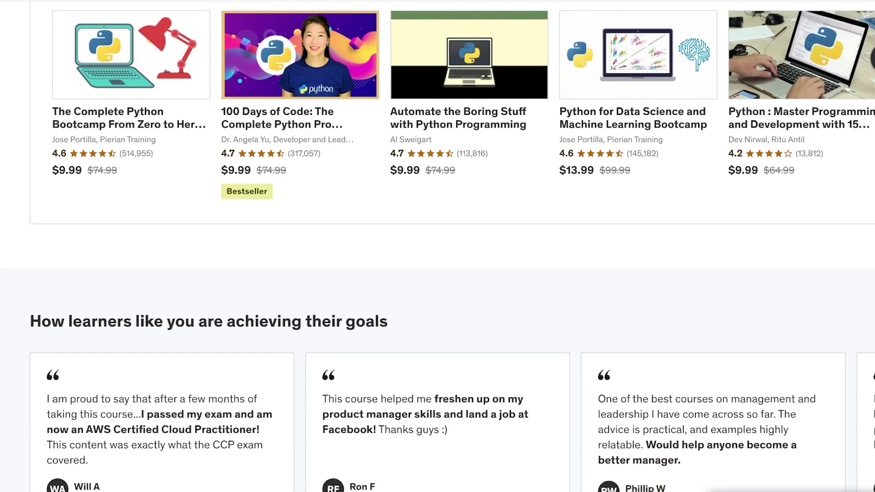
scroll(437, 246, up, 3)
scroll(437, 246, up, 8)
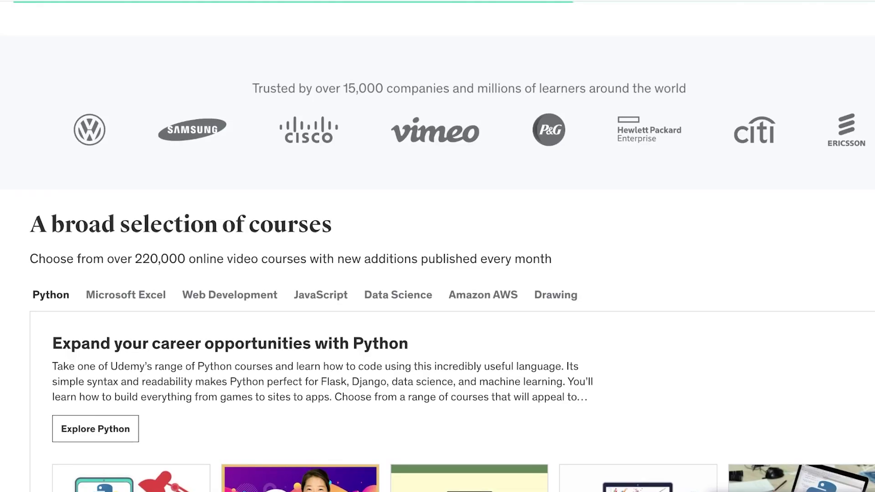
scroll(437, 245, up, 7)
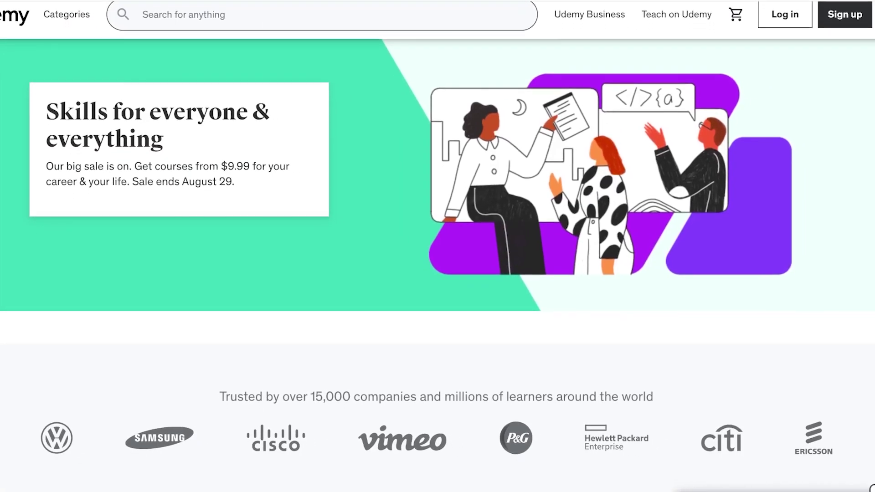
scroll(437, 246, down, 7)
scroll(438, 246, down, 8)
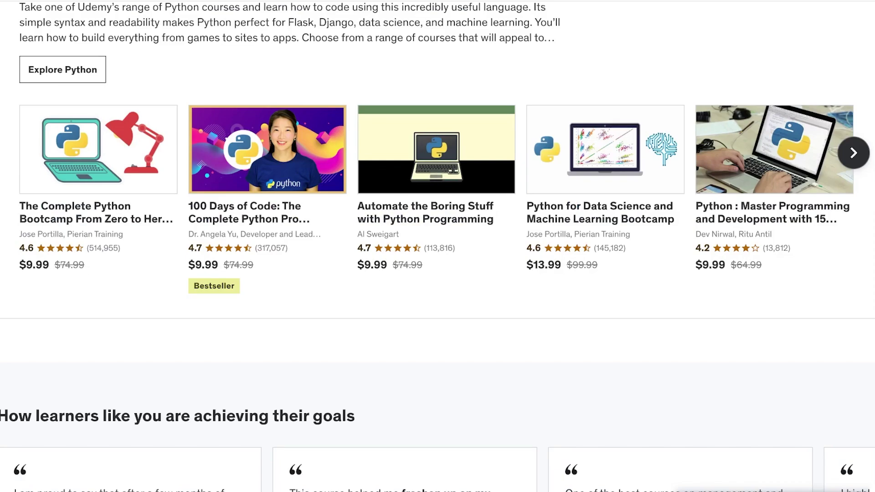
scroll(438, 246, down, 10)
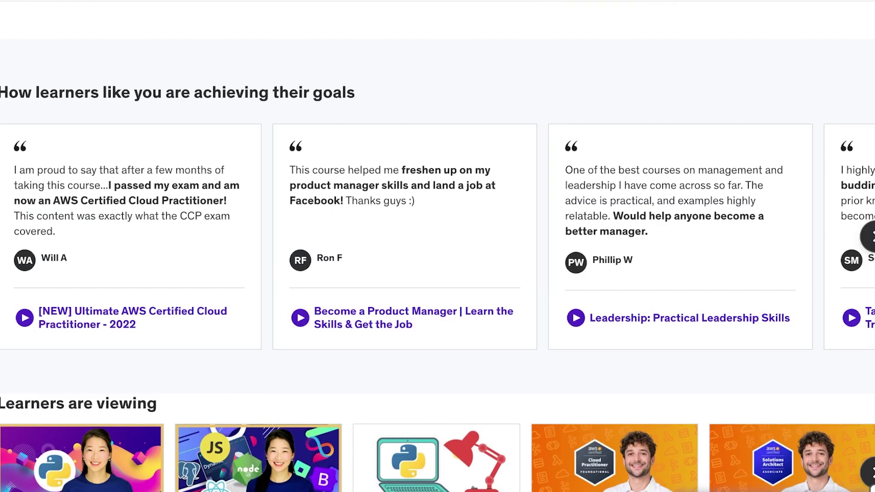
scroll(438, 246, down, 12)
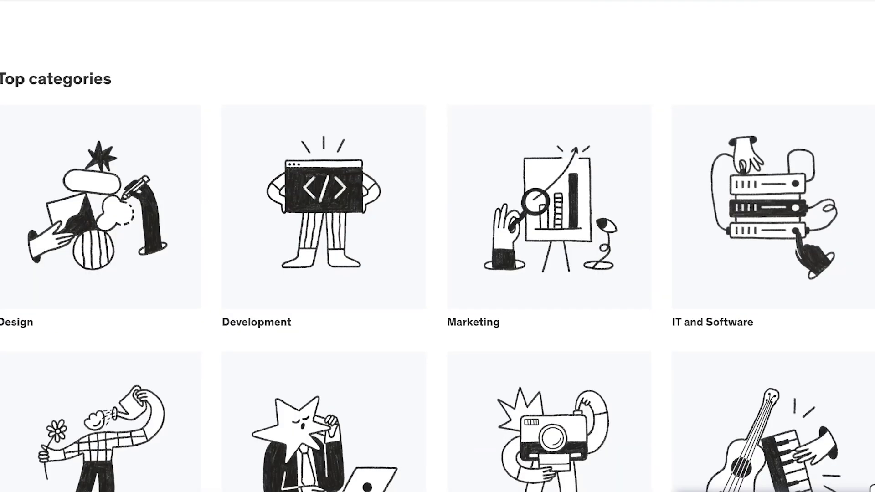
scroll(437, 246, down, 10)
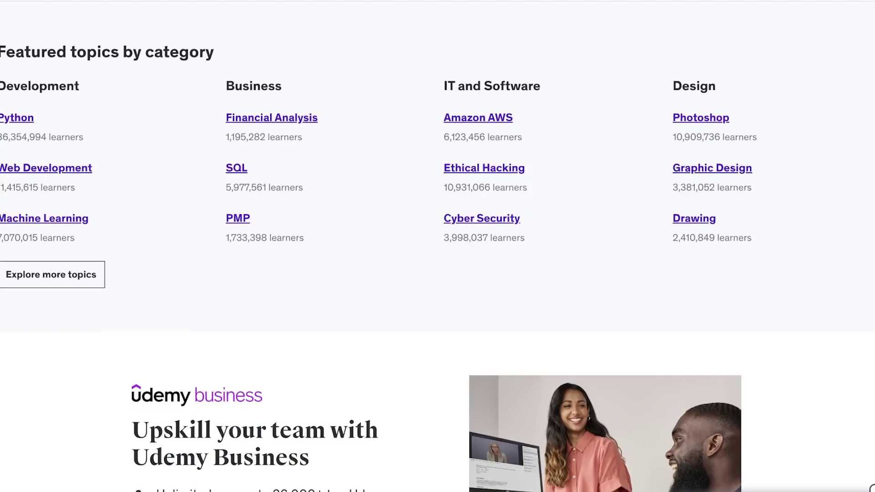
scroll(437, 246, up, 20)
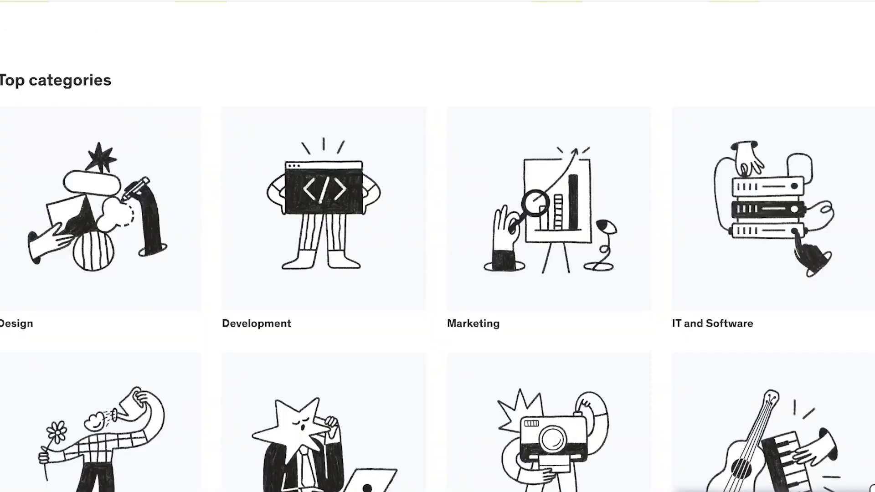
scroll(437, 246, up, 15)
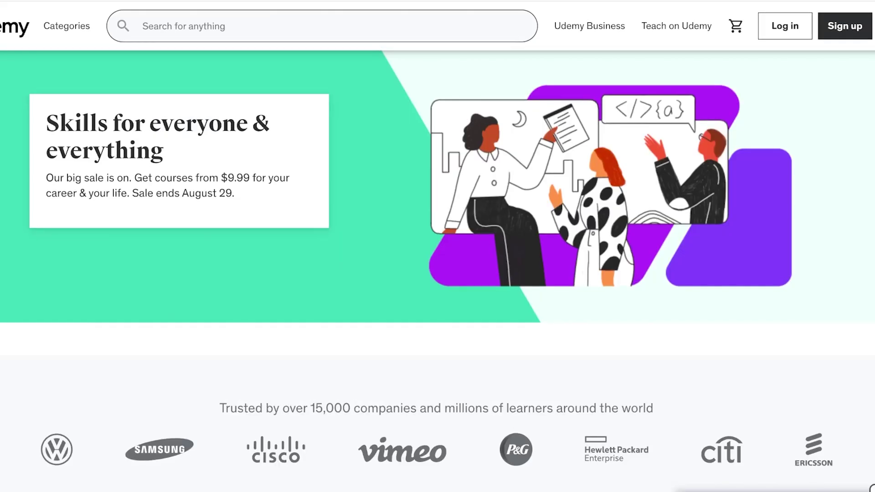
Step: Go to Teach on Udemy and choose Get started to reach the login page
mouse_move(676, 26)
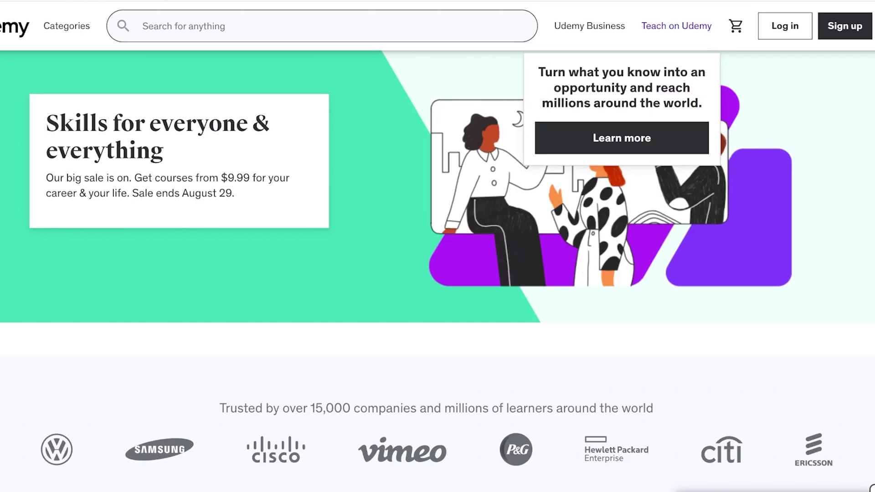
click(621, 137)
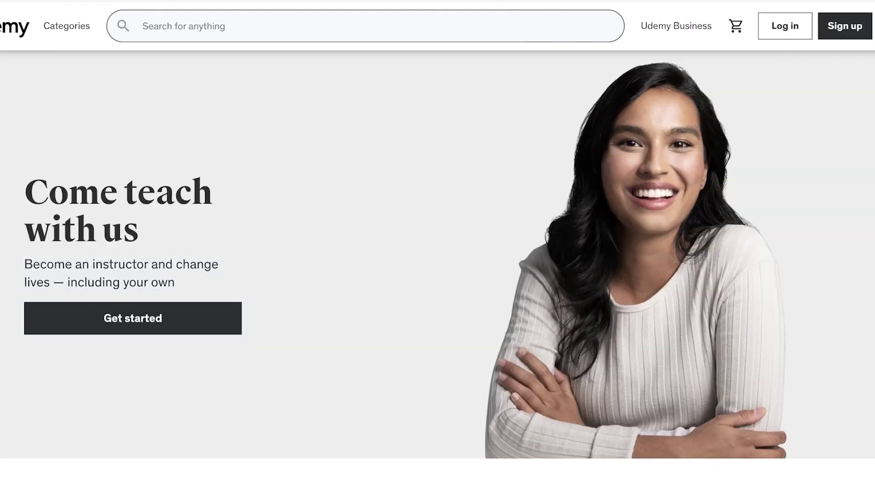
click(133, 318)
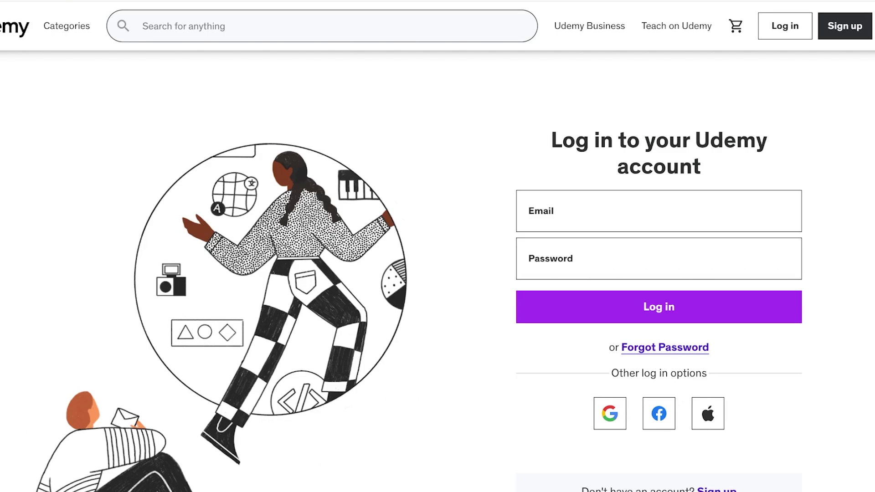
Step: Partly enter the login email, then browse Gmail's Promotions, Updates and Primary tabs and more folders
click(529, 218)
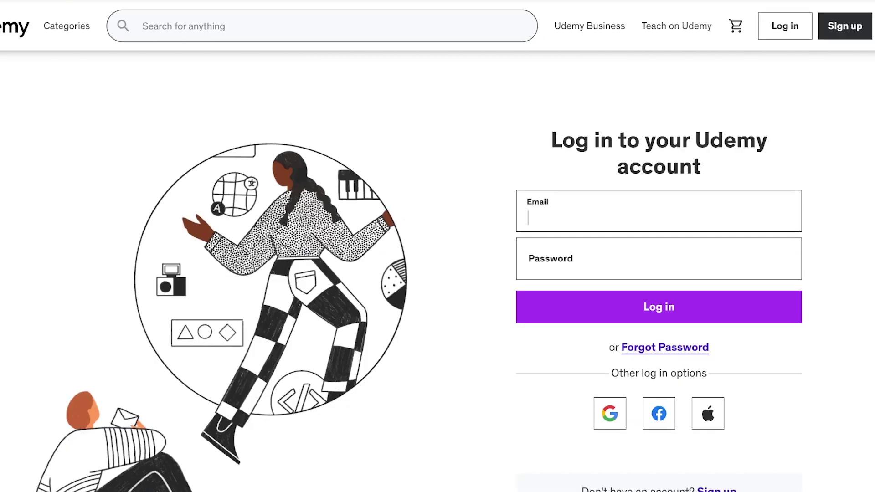
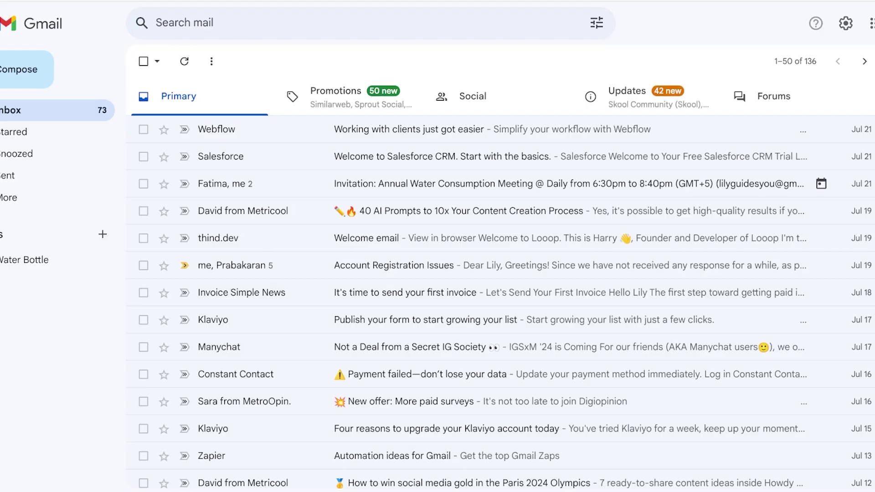
click(335, 97)
click(646, 96)
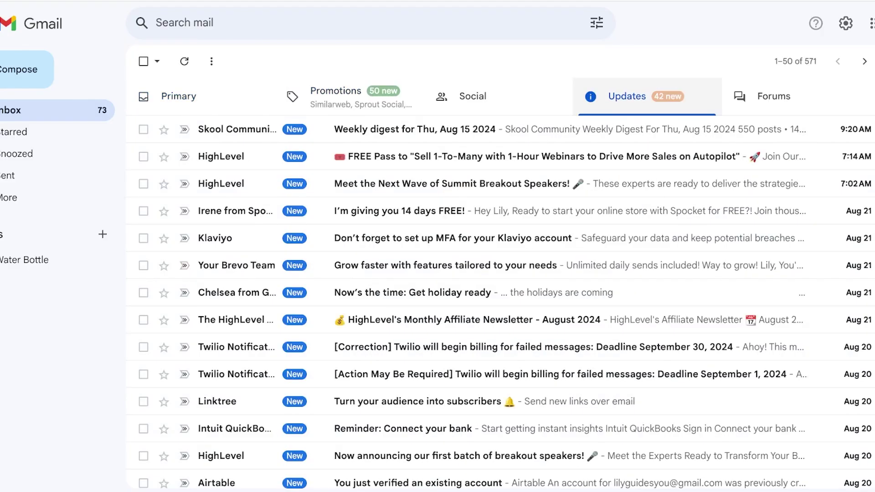
click(178, 96)
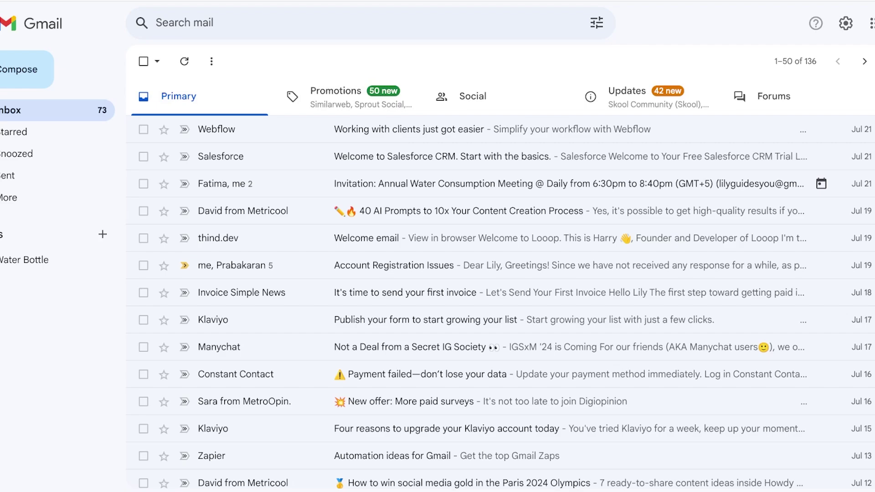
click(10, 198)
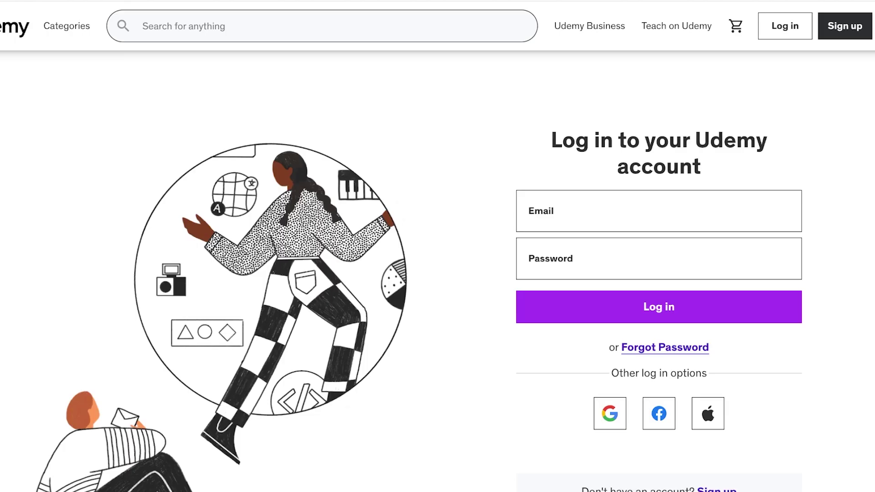
Step: Return to Teach on Udemy and open the instructor sign-up form via Get started
click(659, 211)
click(676, 26)
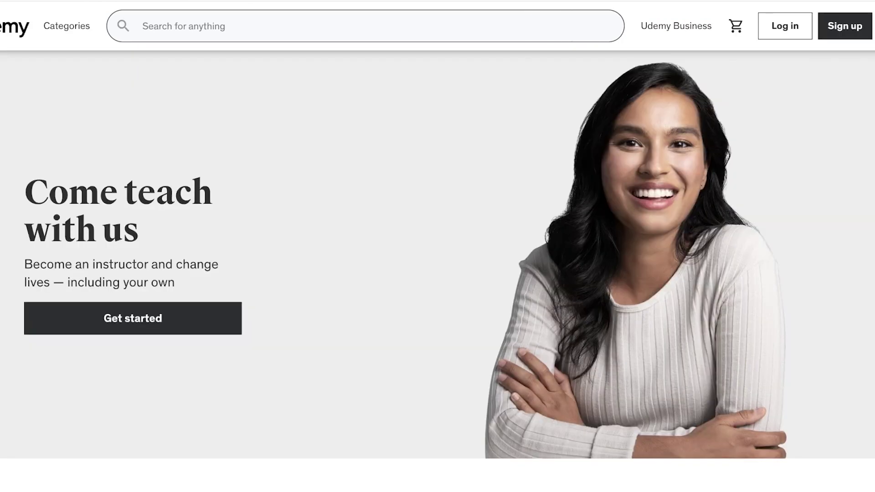
click(138, 318)
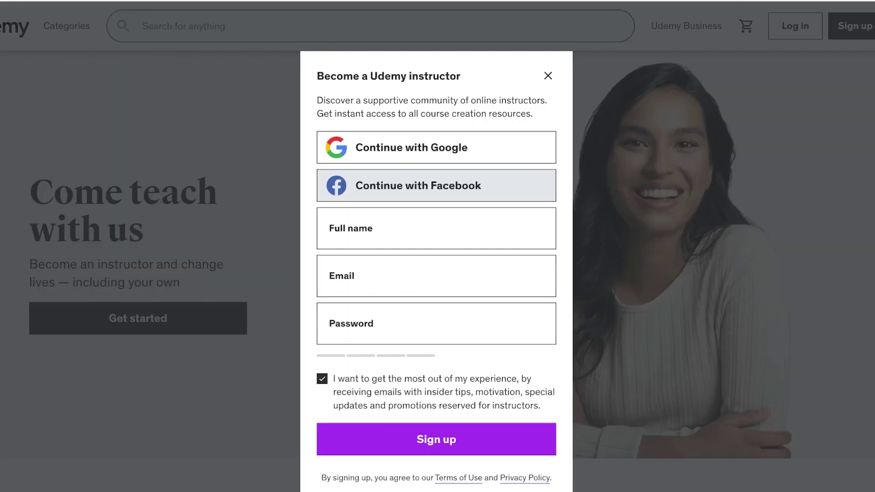
Step: Sign up as an instructor with the full name, email address and password
key(Tab)
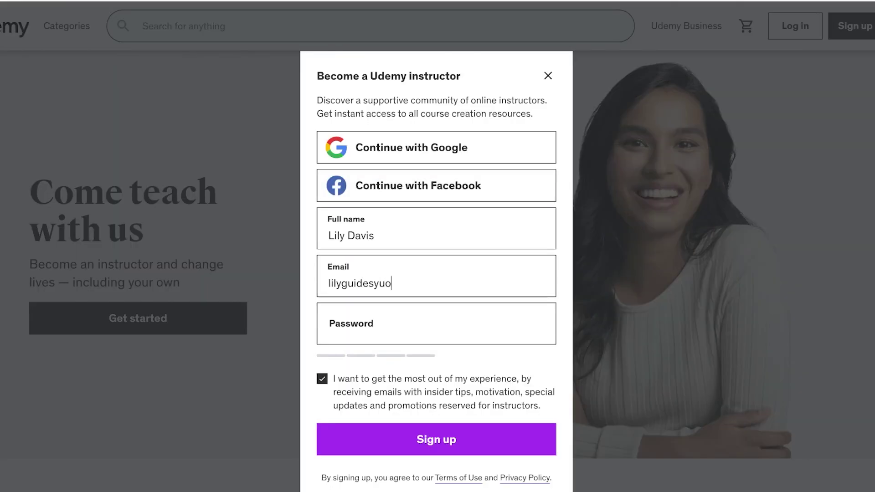
key(Tab)
text(******)
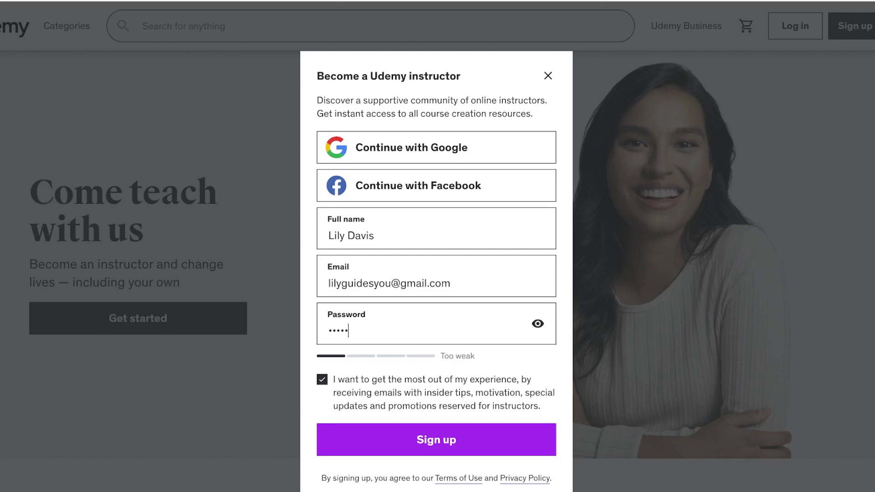
text(***)
key(Return)
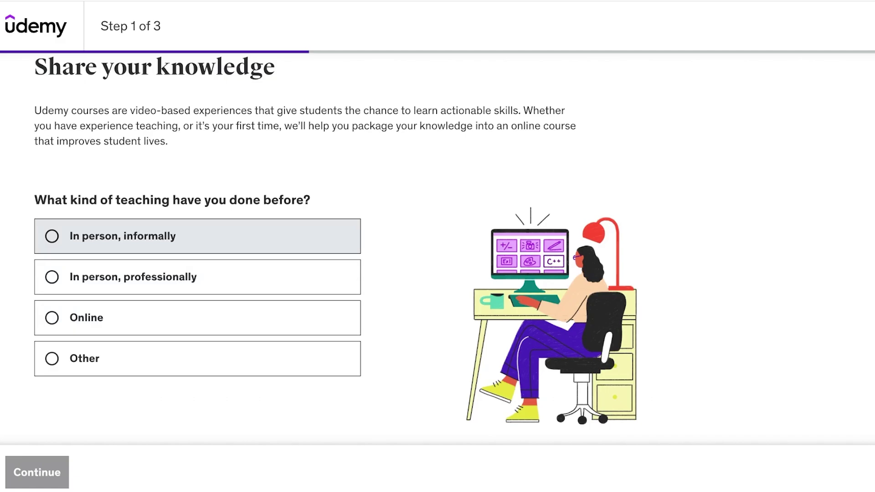
Step: Answer onboarding: taught Online, video level I'm experienced, audience I have a small following
click(197, 317)
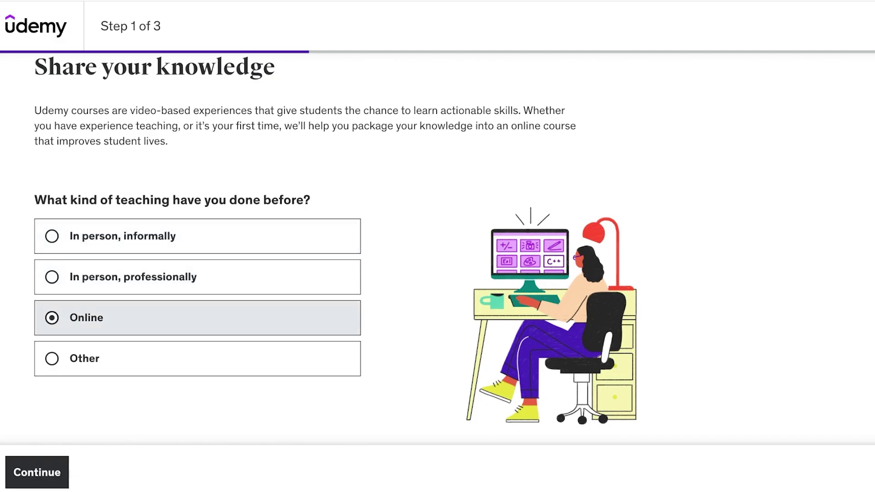
click(37, 471)
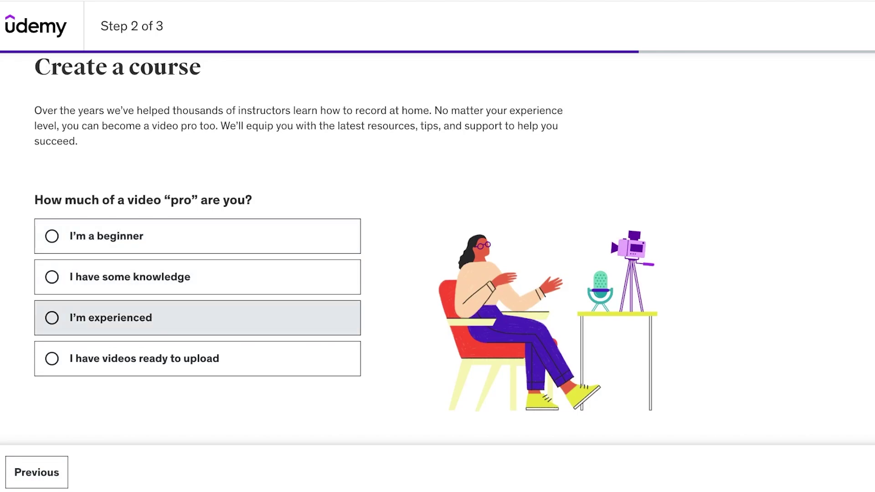
click(52, 318)
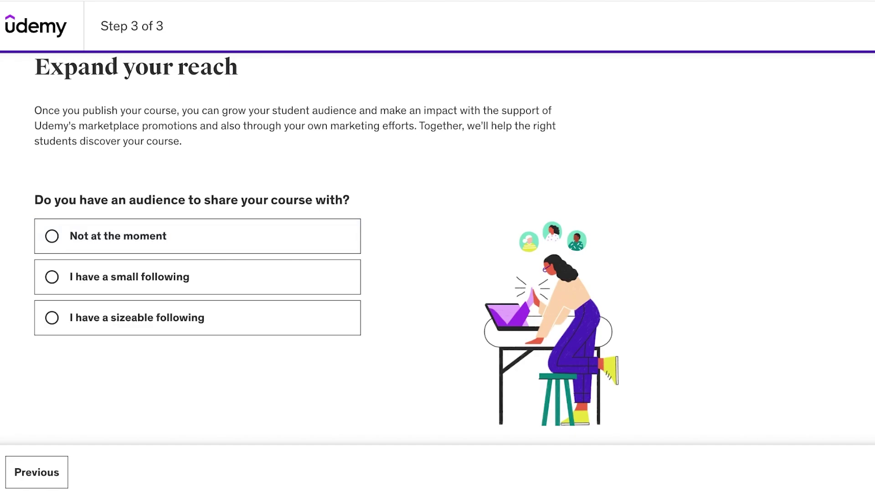
click(129, 277)
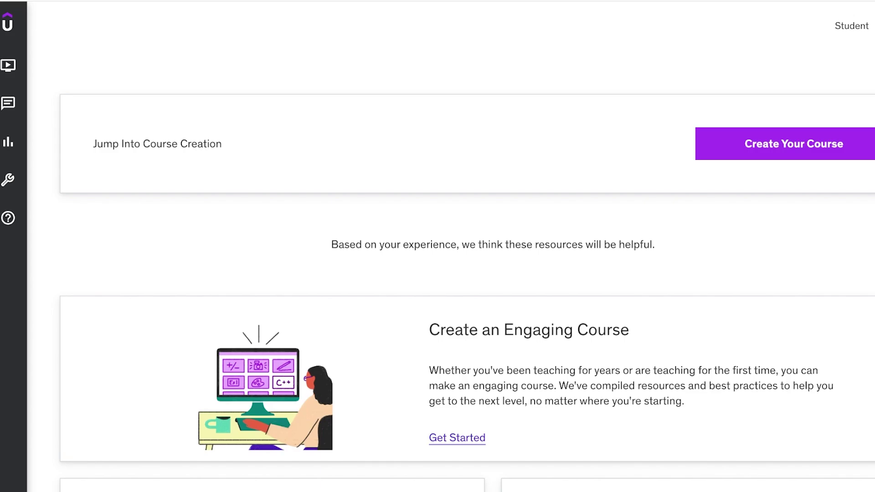
Step: Start a new course with Create Your Course on the instructor dashboard
mouse_move(8, 104)
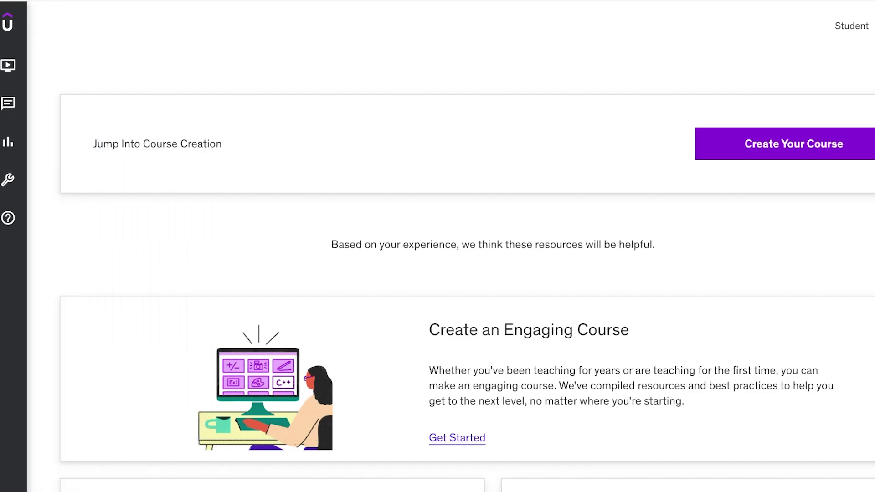
click(793, 143)
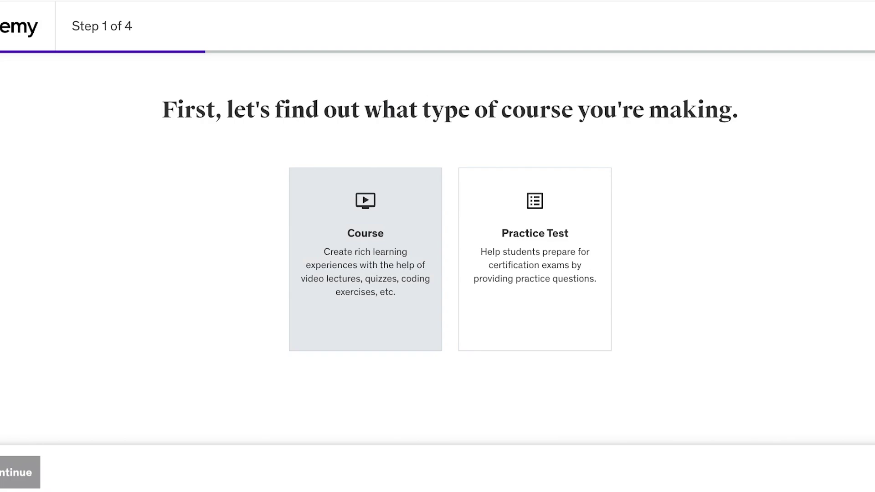
Step: Choose the Course type and type the working title 'How to behave elegantly ( A womens Mannerisms Guide)'
click(365, 260)
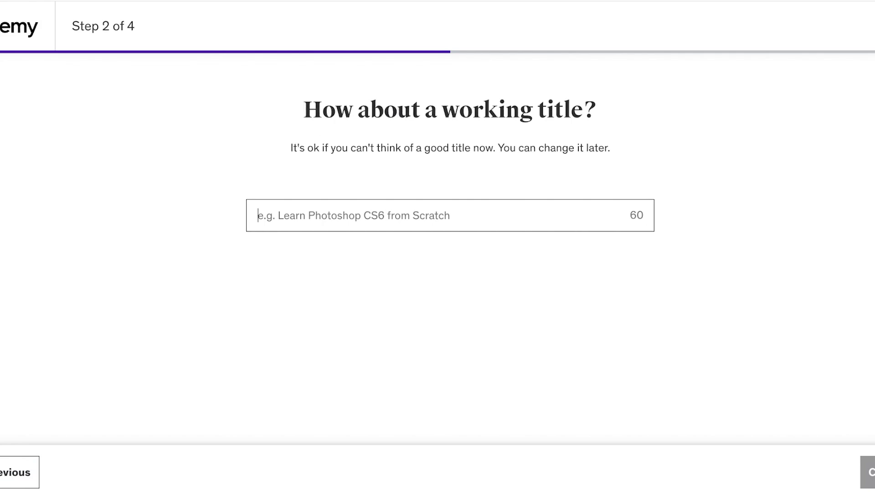
key(BackSpace)
text(How )
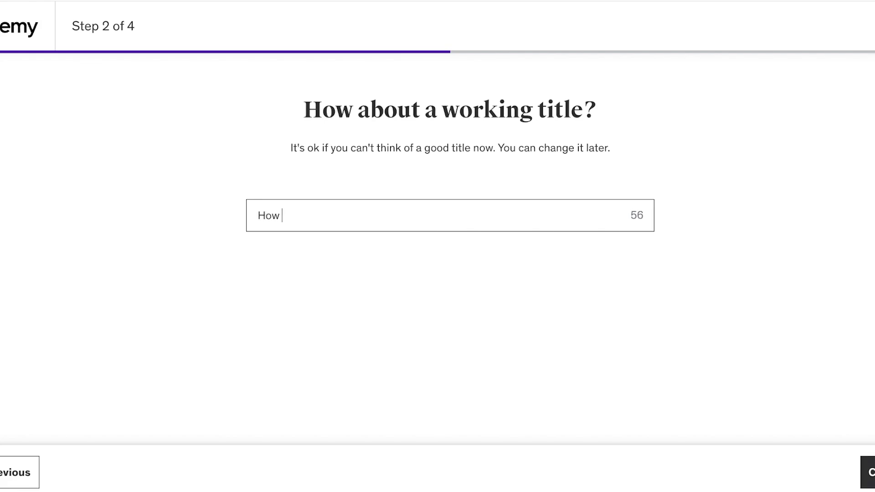
text(to behave elgantly)
key(BackSpace)
key(BackSpace)
key(BackSpace)
key(BackSpace)
key(BackSpace)
key(BackSpace)
key(BackSpace)
text(legantlhy)
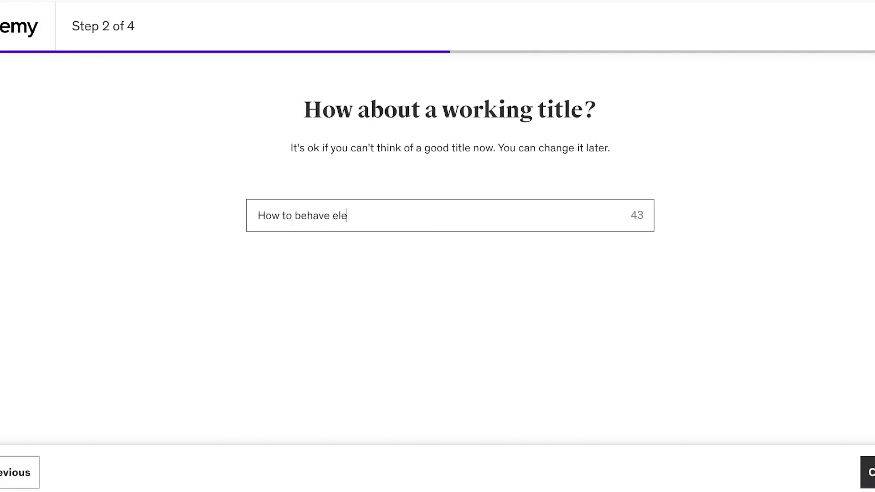
key(BackSpace)
key(BackSpace)
key(BackSpace)
text(y  ( A wom)
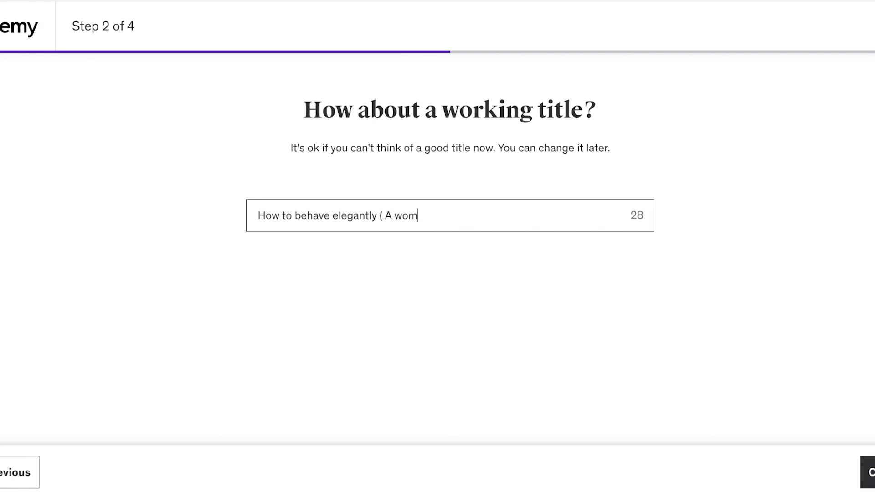
text(ens Mann)
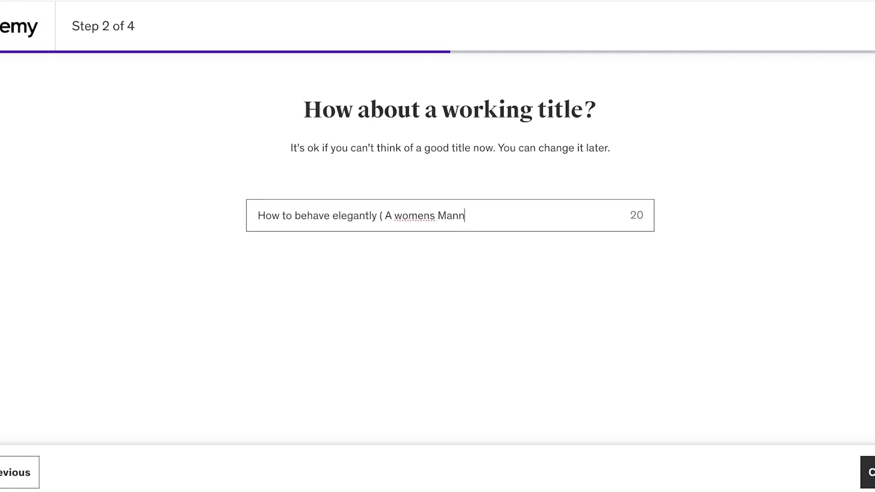
text(erisms Guide)
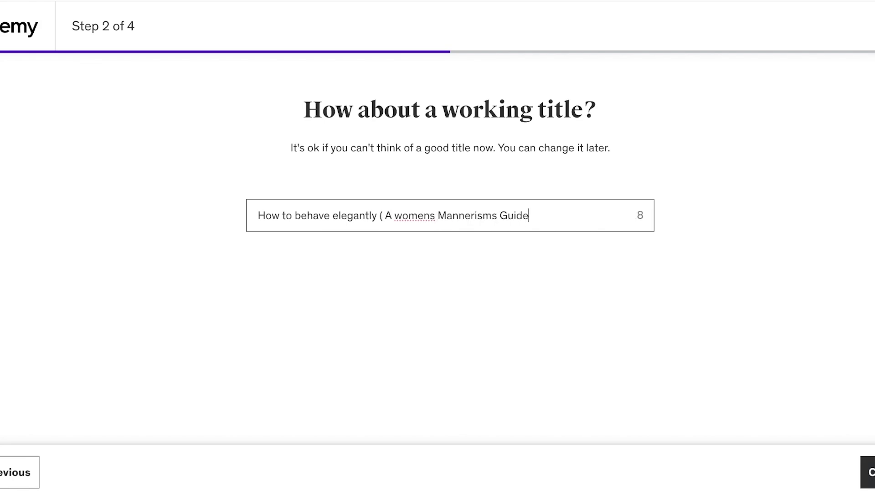
text())
Step: Correct the title to 'How to Behave Elegantly ( A Women's Mannerisms Guide)' and accept it
click(402, 215)
key(BackSpace)
text(W)
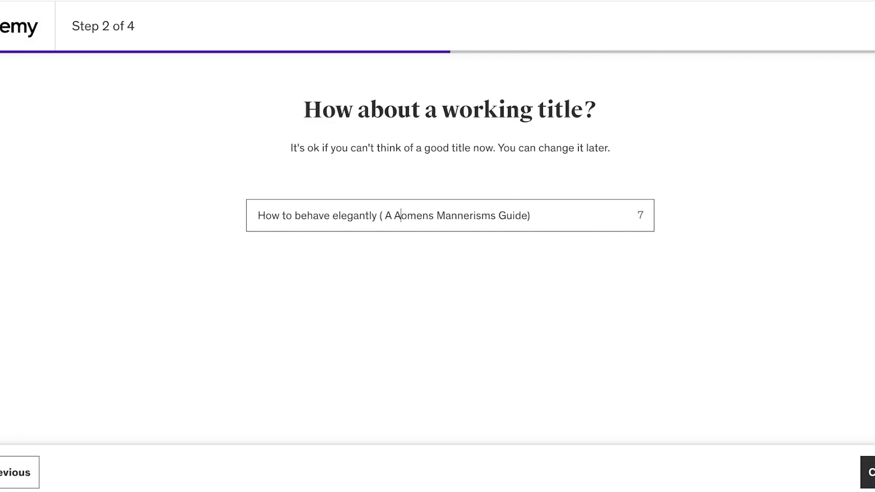
key(Right)
key(Right)
text(')
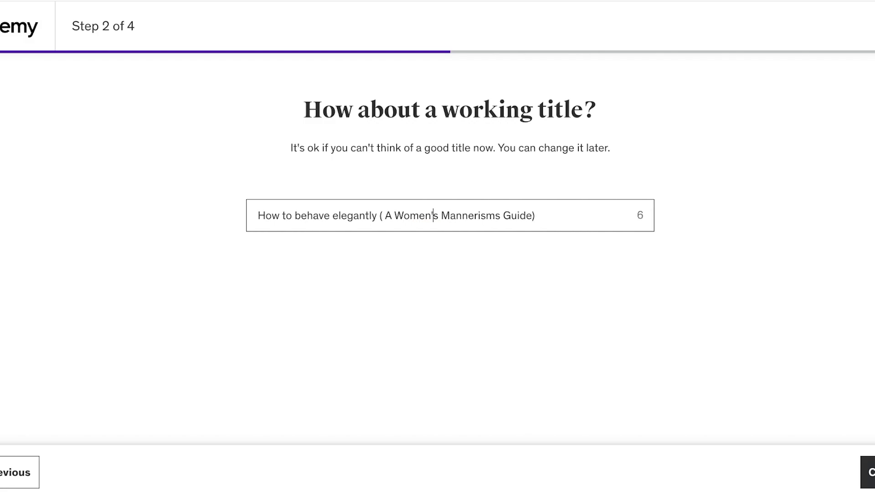
click(537, 215)
click(347, 216)
key(BackSpace)
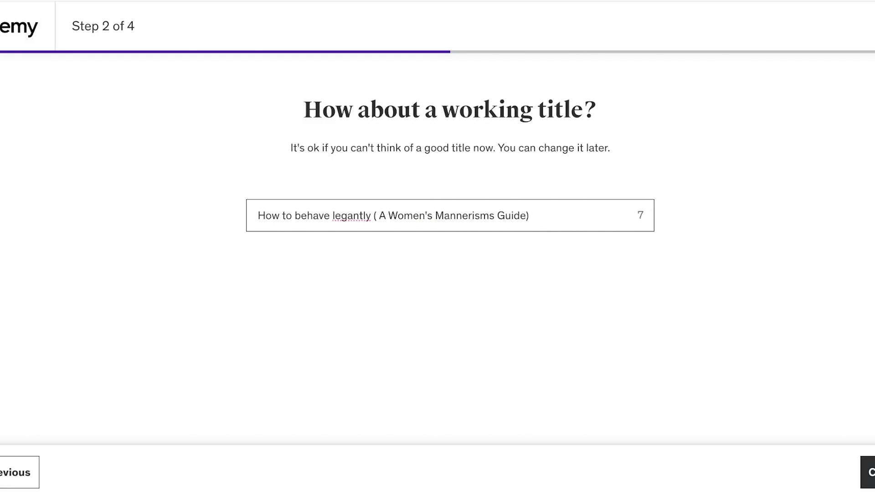
text(E)
click(300, 215)
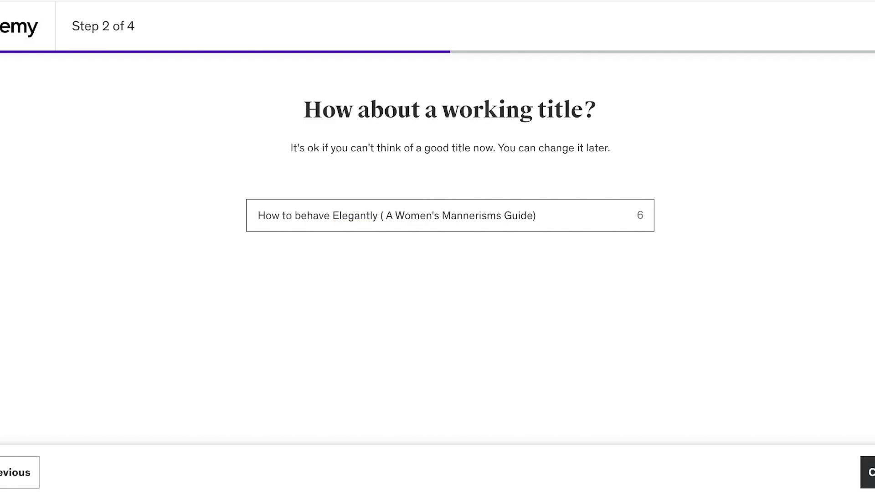
key(BackSpace)
text(B)
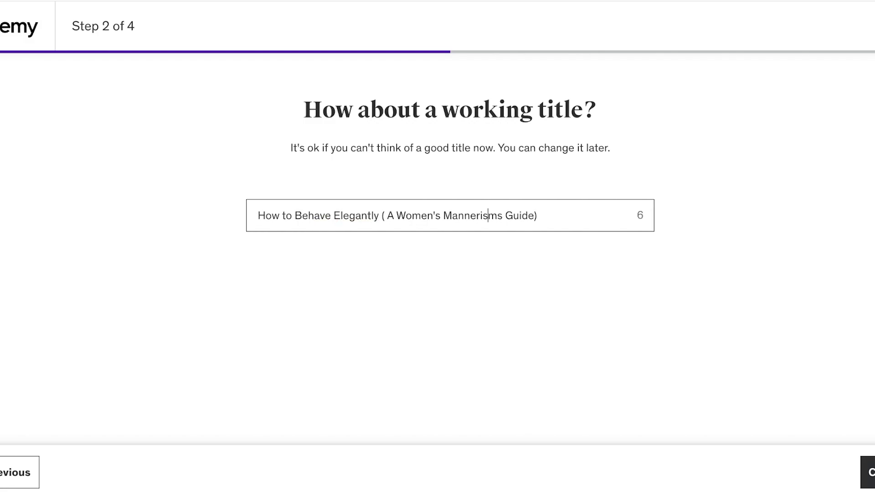
key(Return)
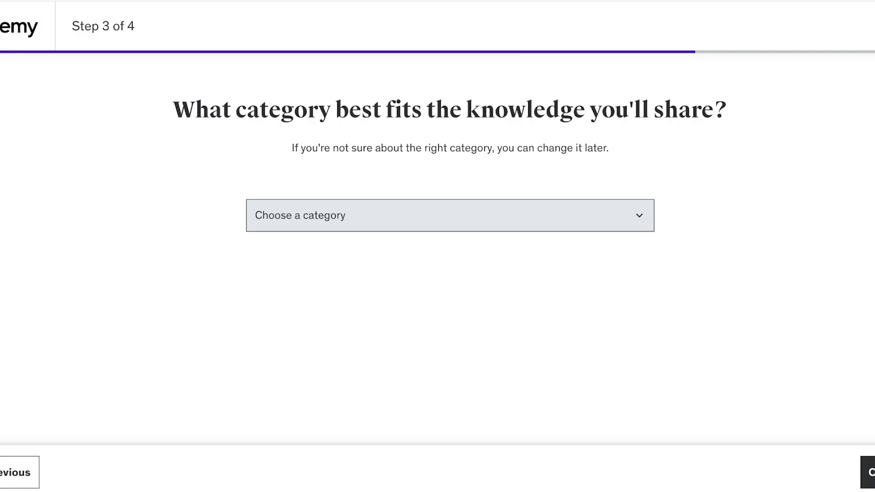
Step: Choose the Personal Development category and the I have lots of flexibility (5+ hours) time answer
key(p)
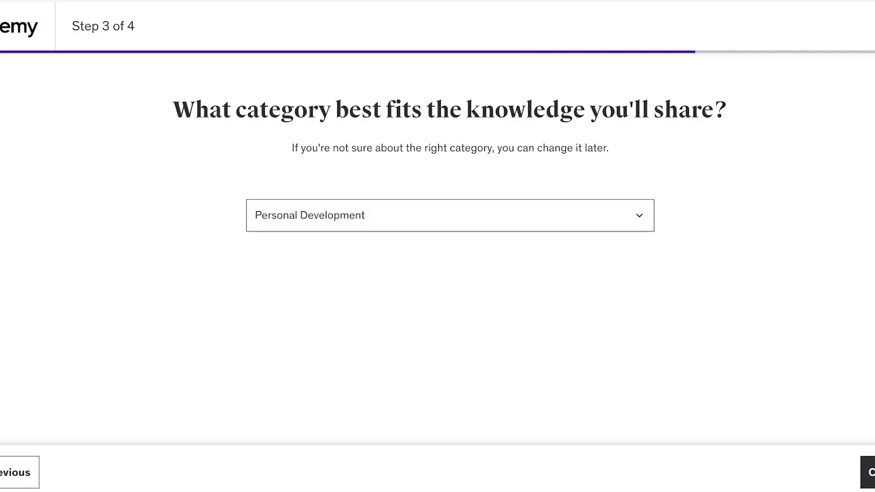
key(Return)
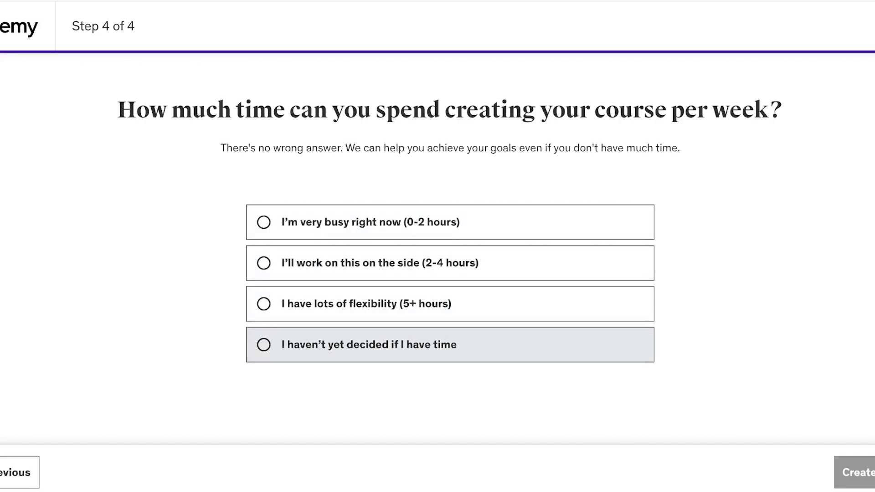
click(365, 304)
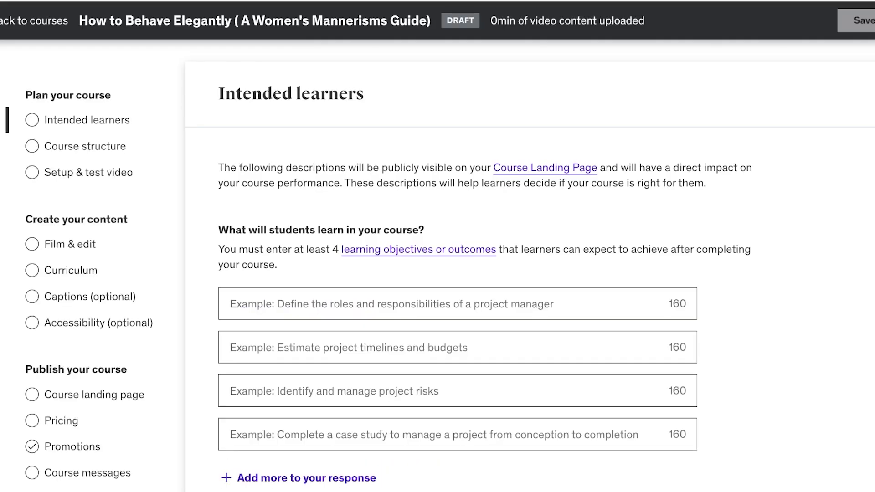
scroll(86, 173, down, 6)
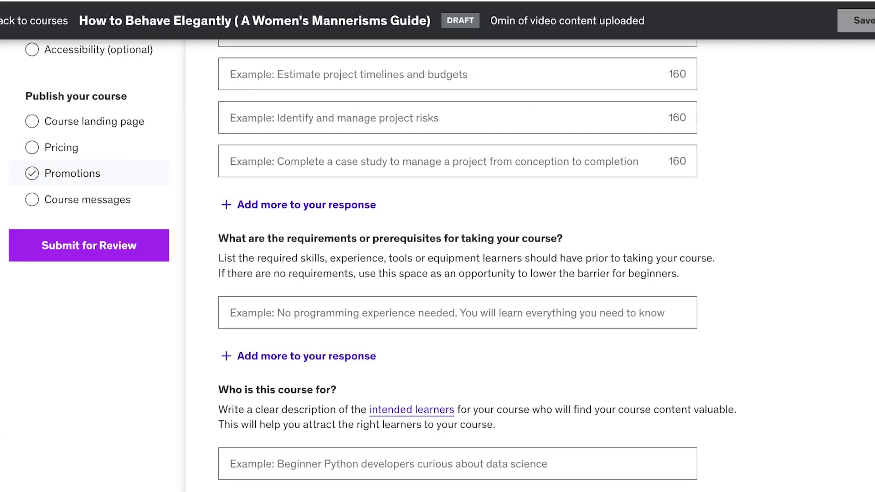
scroll(456, 264, up, 6)
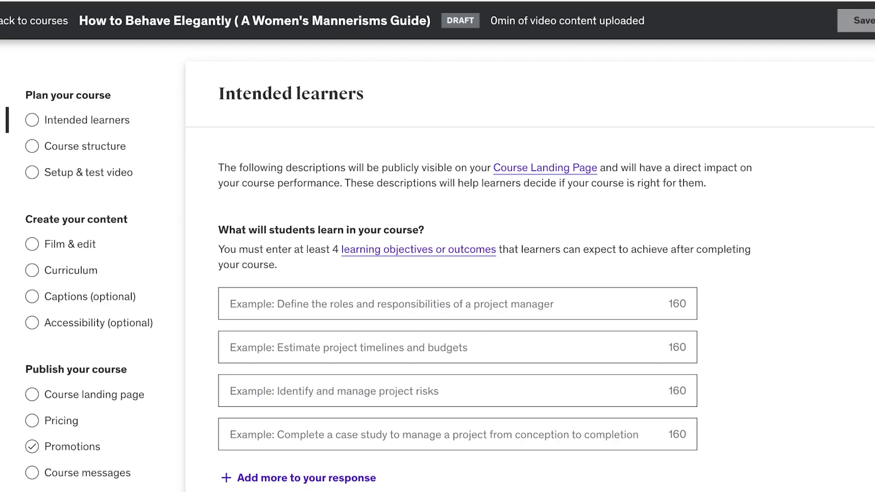
scroll(69, 447, down, 8)
scroll(68, 447, up, 8)
scroll(86, 328, down, 1)
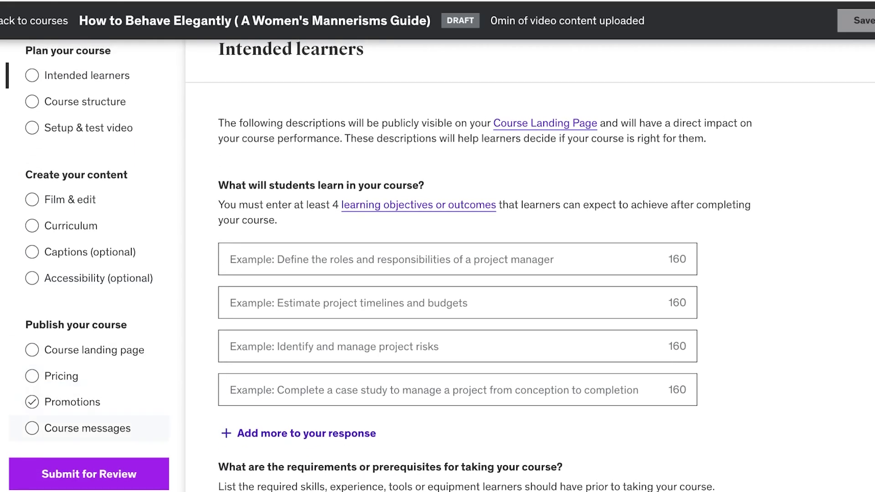
scroll(86, 428, down, 3)
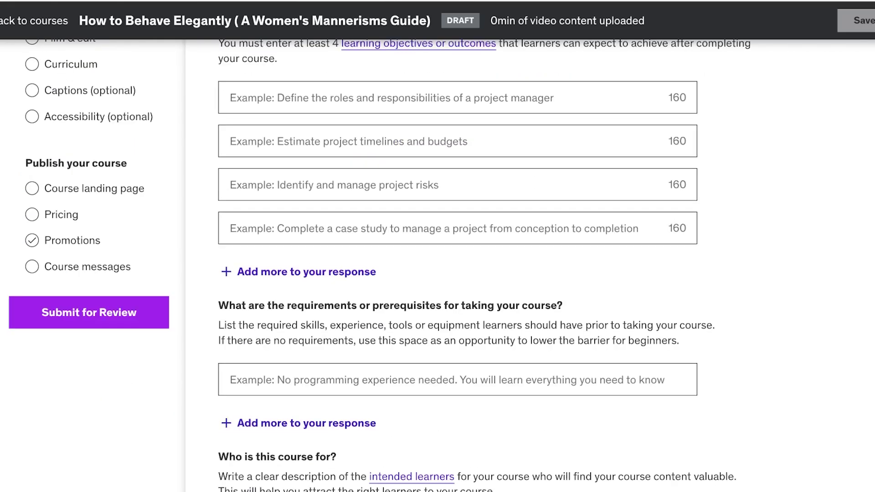
scroll(437, 264, up, 5)
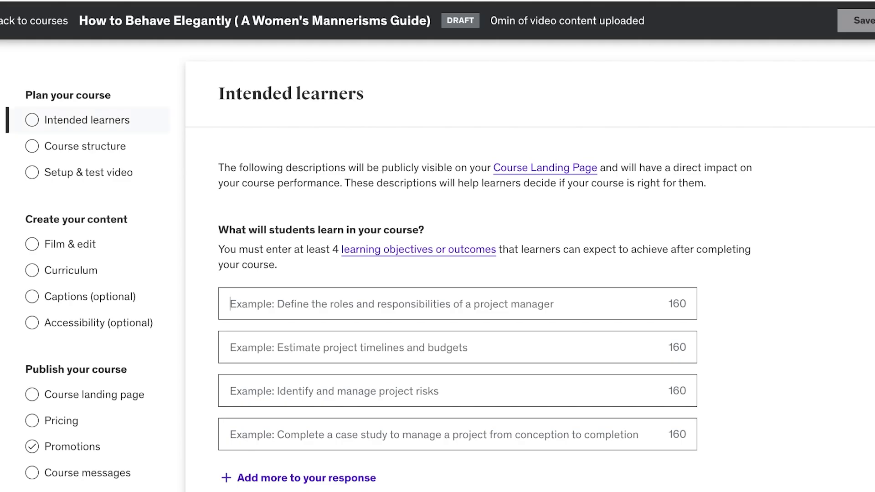
scroll(440, 269, down, 1)
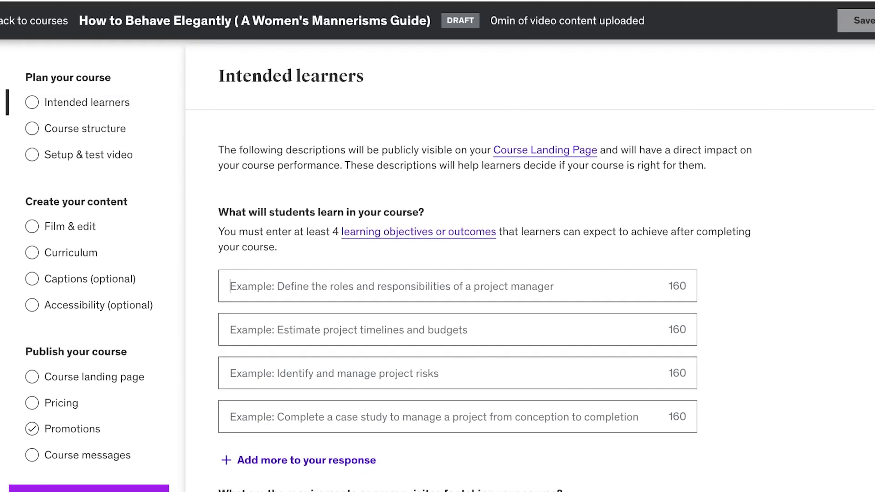
drag(235, 212, 424, 212)
scroll(441, 270, down, 1)
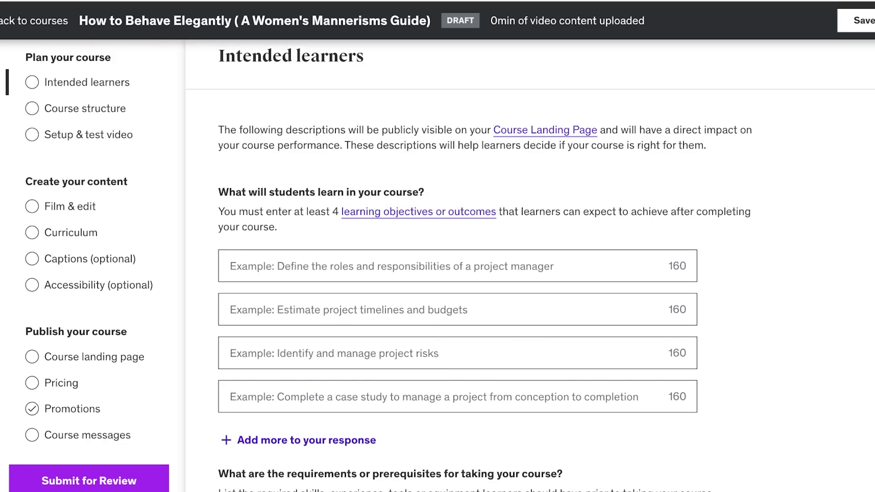
Step: Enter objectives 'Define and understand what makes a elegant lady' and 'To emulate mannerisms and know social pro-quo'
text(Define and)
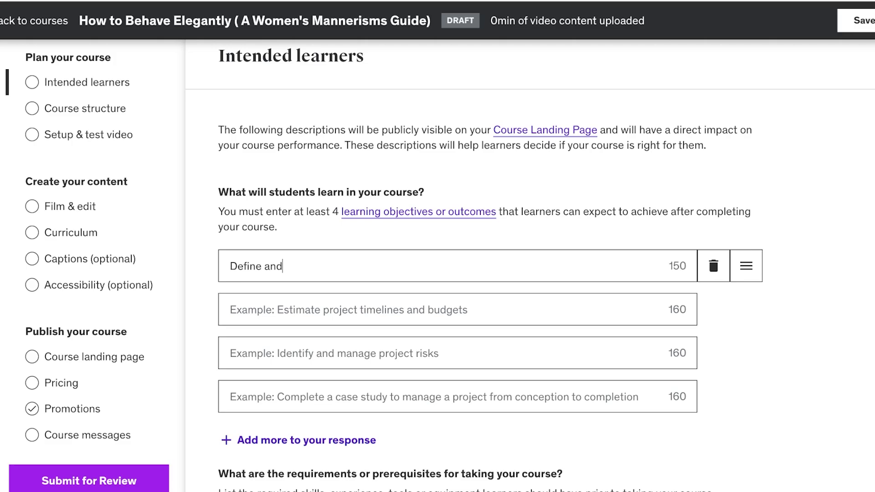
text( understand w)
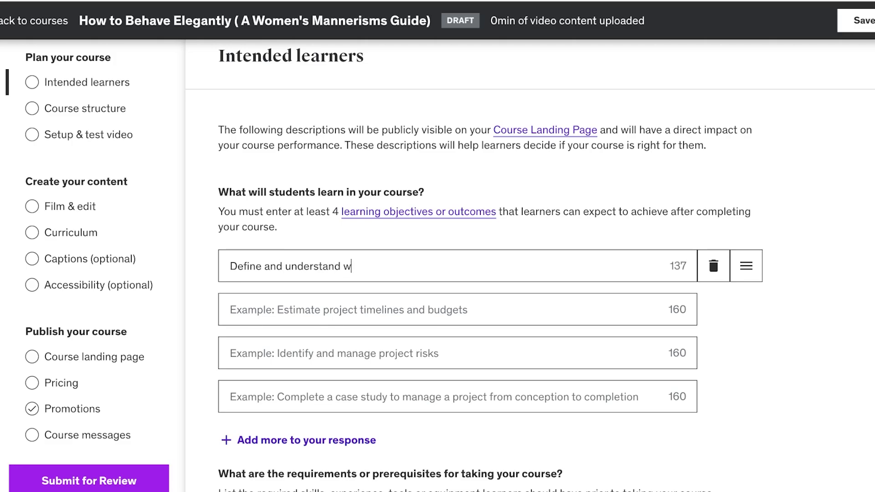
text(hat makes a el)
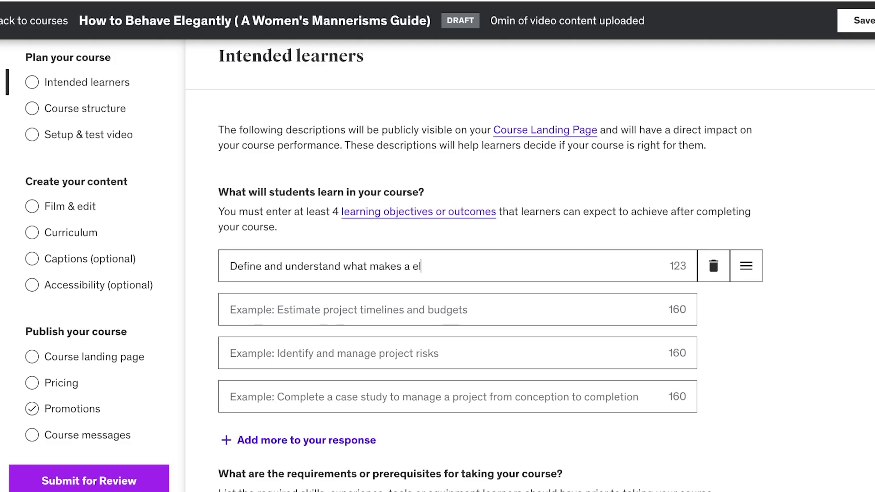
text(egant lady)
click(230, 310)
text(To emulatte)
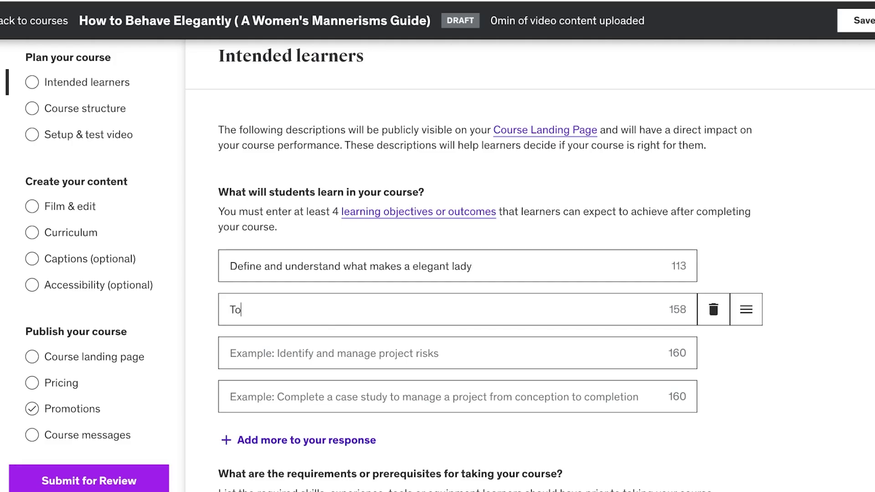
key(BackSpace)
key(BackSpace)
key(BackSpace)
text(e mannerisms and )
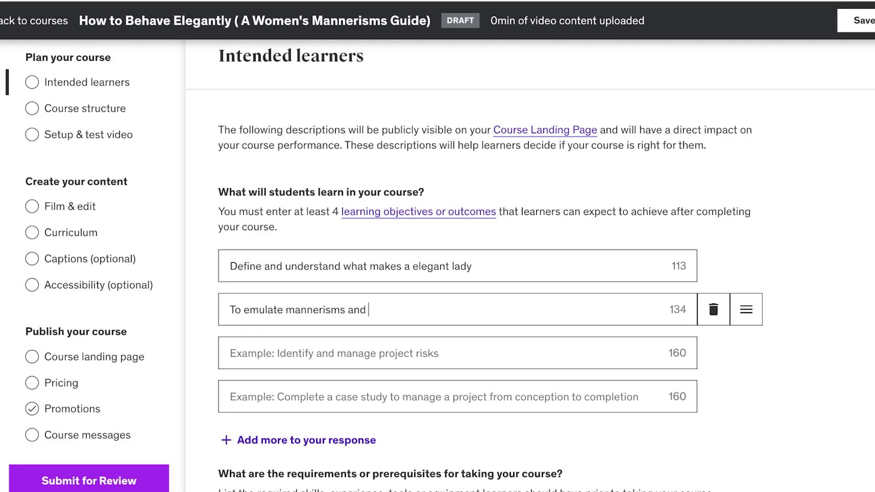
text(know social proquo)
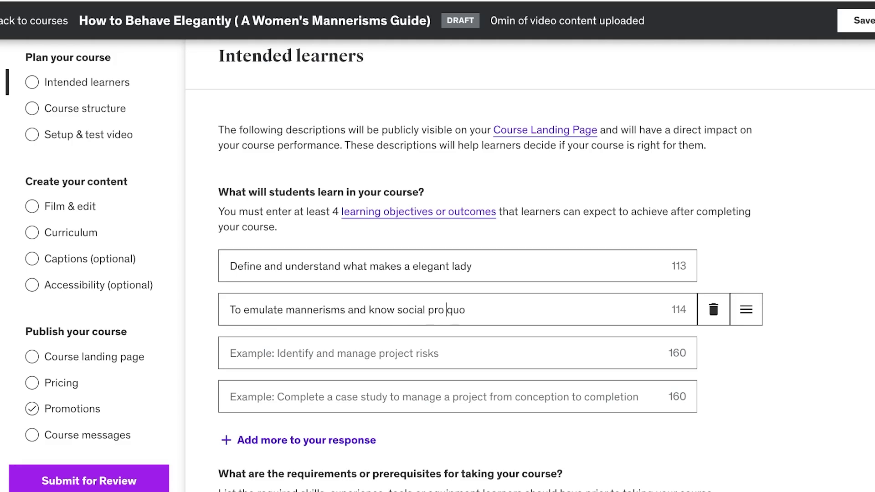
click(447, 309)
text(-)
key(Tab)
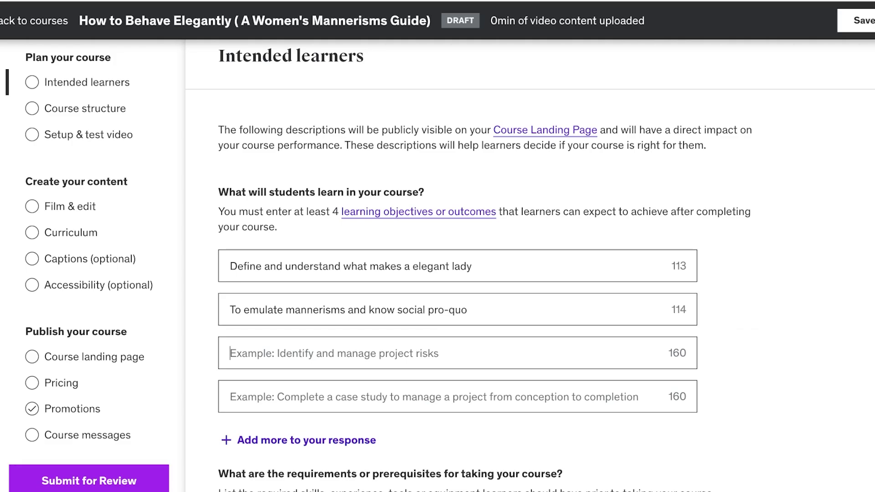
Step: Add 'Identify any mistakes in language that hold them back from being elegant' and paste it as a fourth objective
text(Id)
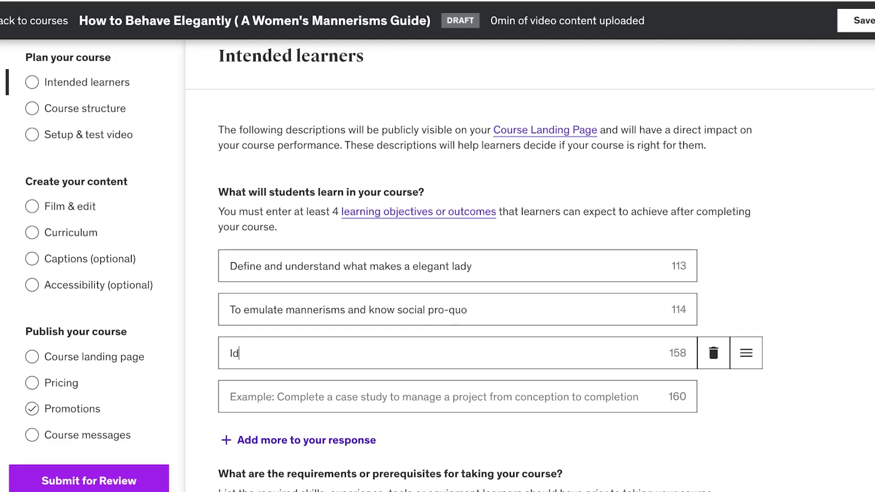
text(entify any mistake)
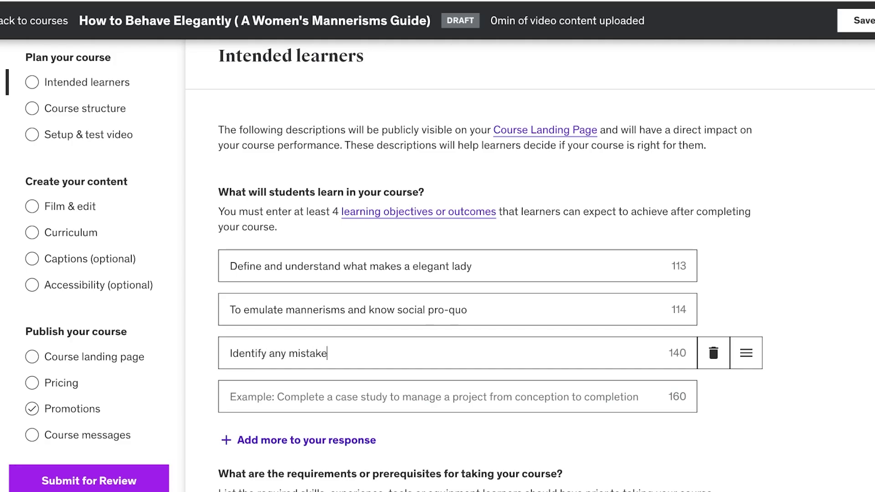
key(BackSpace)
text(es in language that p)
key(BackSpace)
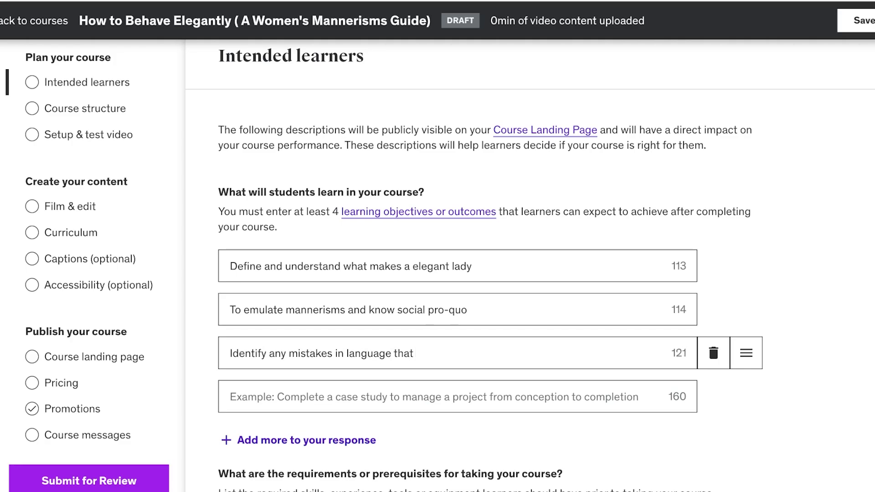
text(hold them back)
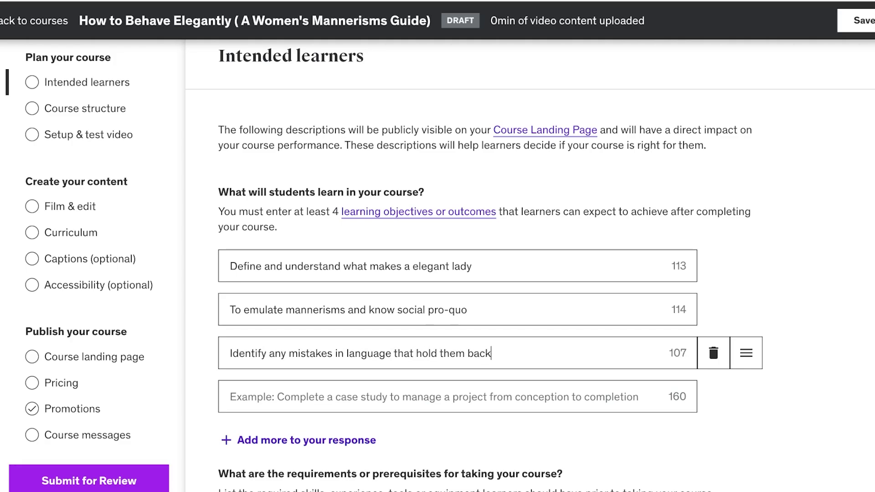
text( from being elegant)
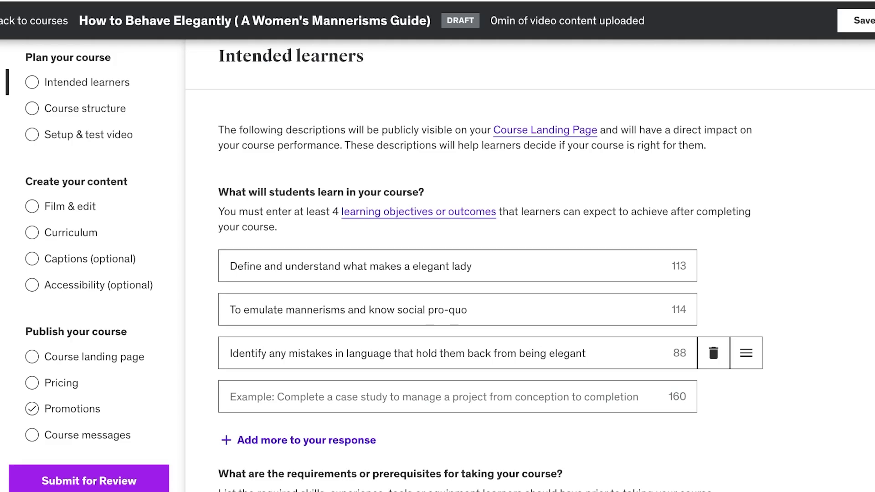
scroll(455, 267, down, 1)
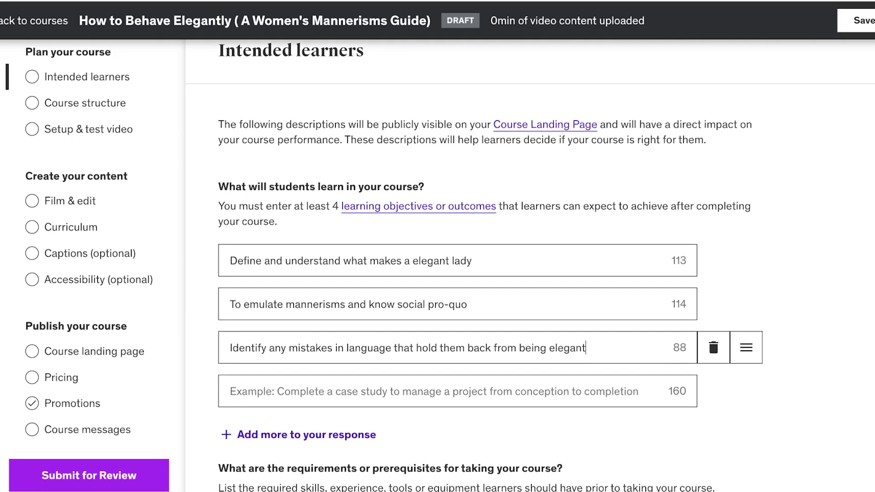
key(ctrl+a)
key(ctrl+c)
click(231, 389)
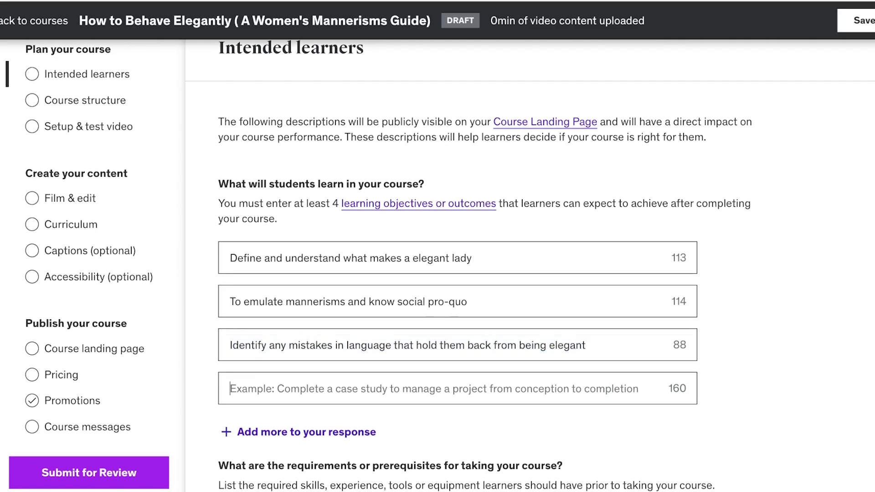
key(ctrl+v)
scroll(455, 274, down, 3)
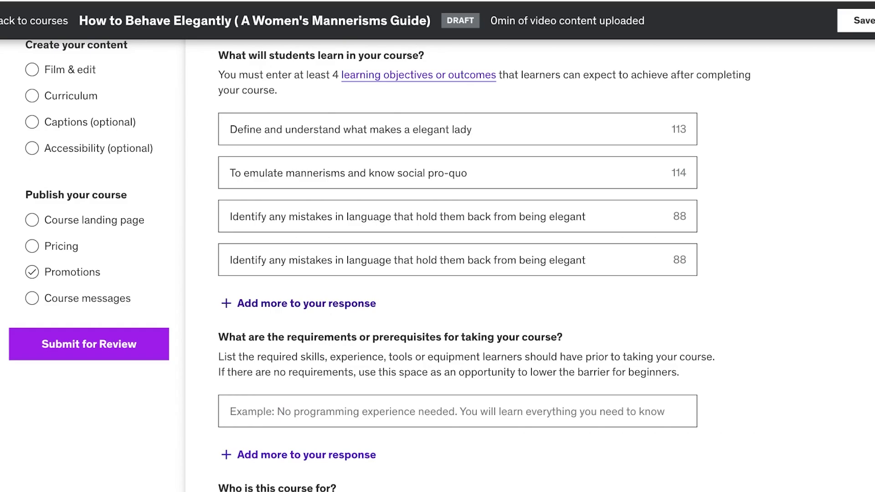
scroll(455, 264, down, 3)
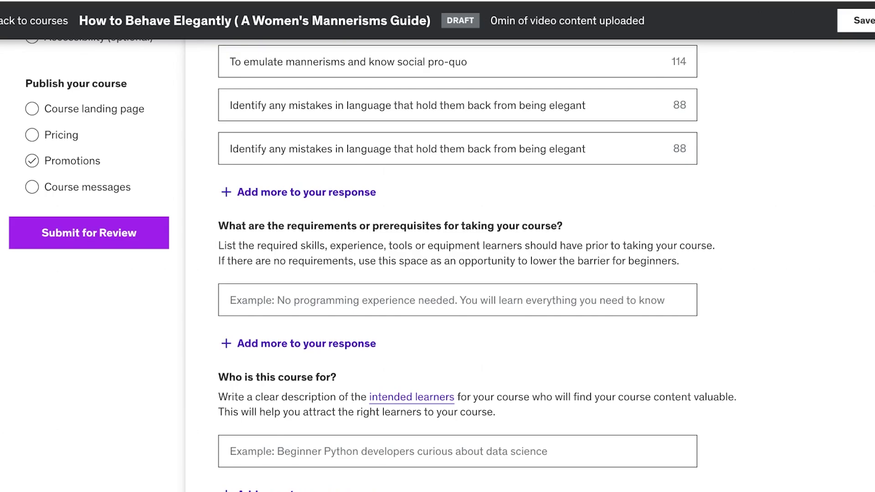
Step: Enter 'Anyone can join' as the course requirement
scroll(455, 264, down, 1)
click(230, 300)
text(Anyo)
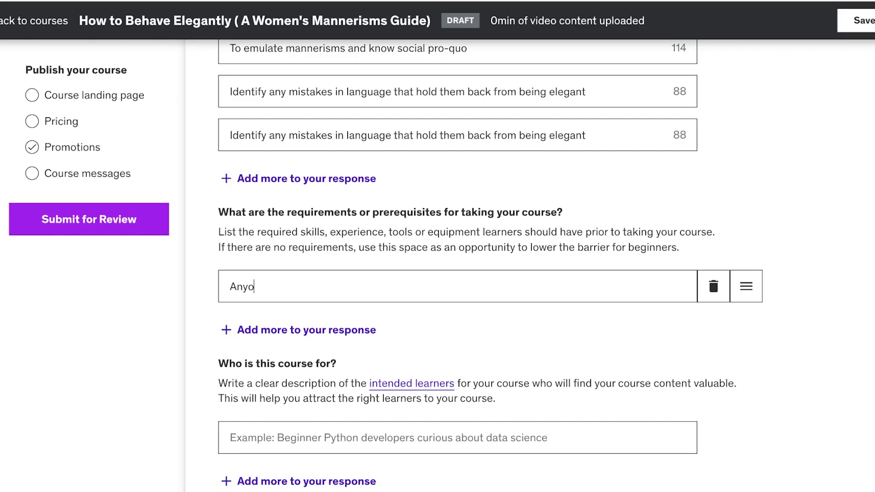
text(ne can join)
key(Tab)
Step: Enter 'Ladies who are looking to join high society' as who the course is for
scroll(455, 273, down, 7)
scroll(455, 273, up, 3)
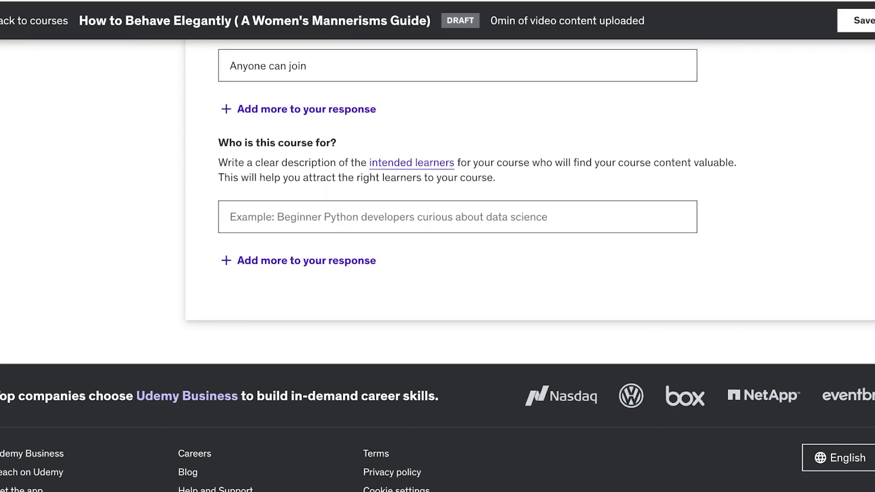
text(Ladie)
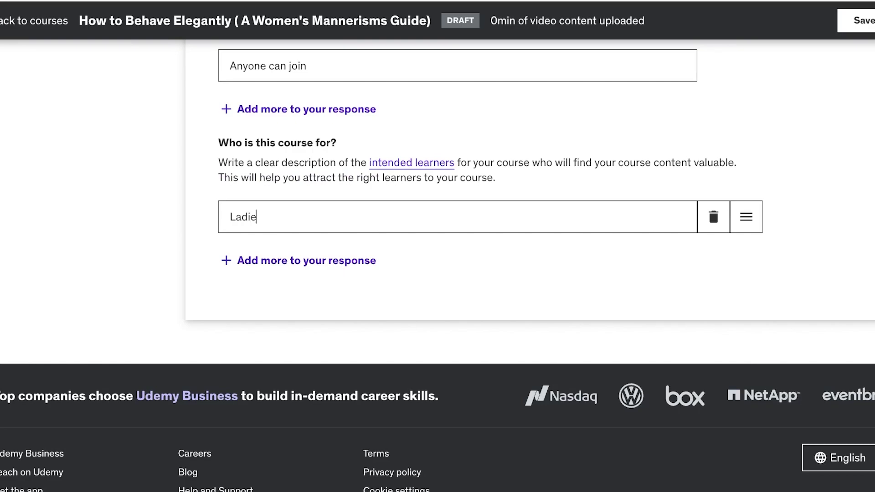
text(s who are looking to)
key(BackSpace)
key(BackSpace)
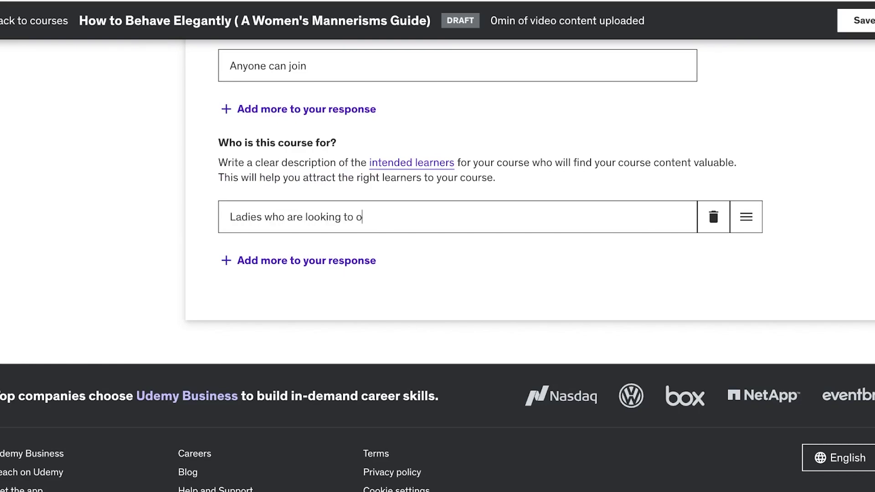
text(join high society)
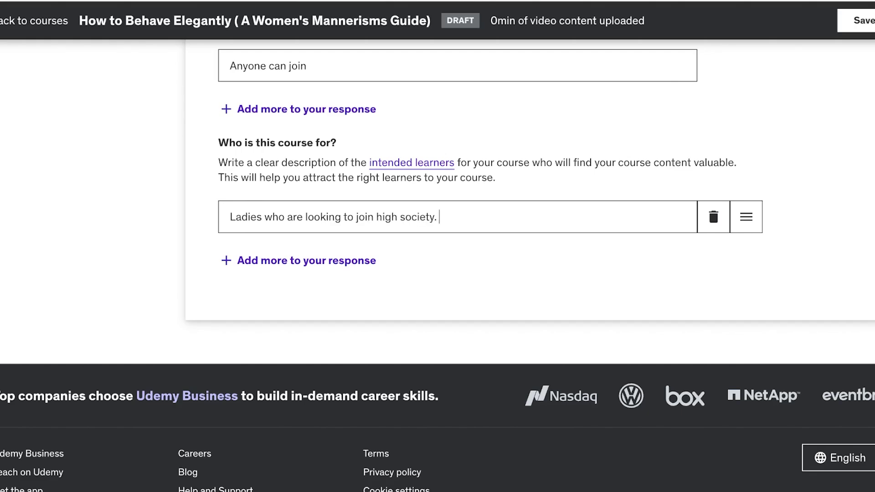
scroll(437, 246, up, 15)
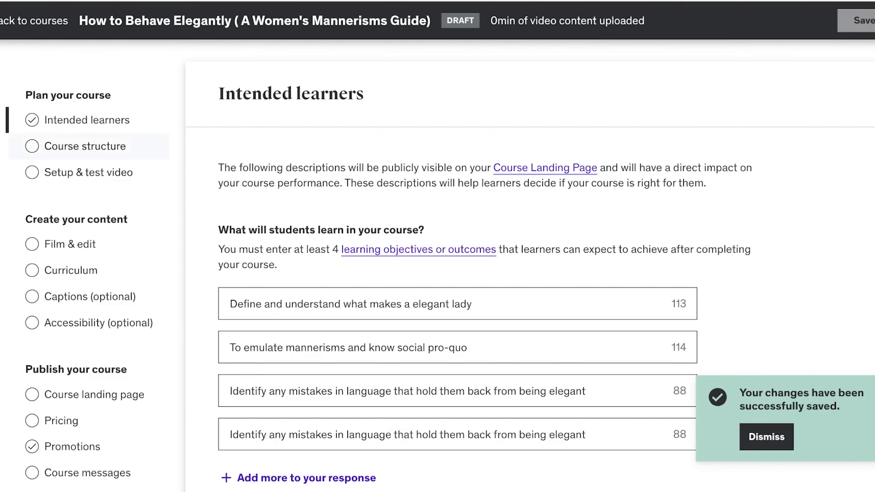
Step: Read through the Course structure planning page, then move on to the Film & edit page
click(85, 146)
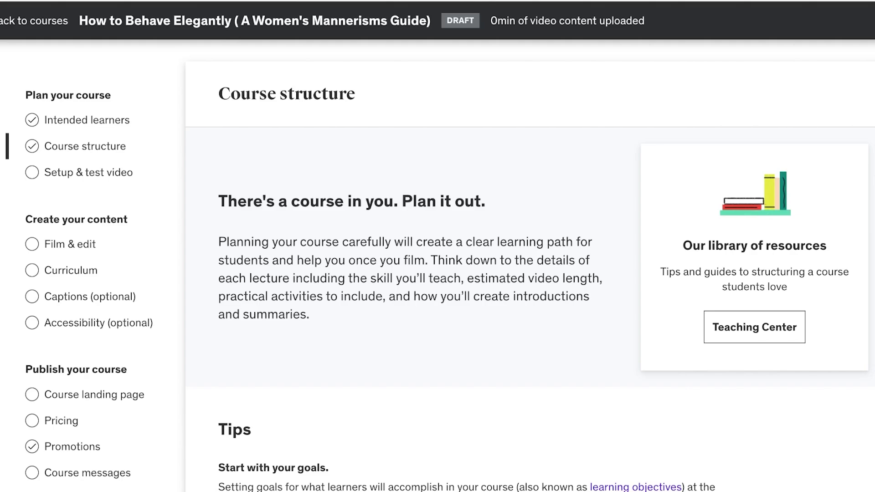
scroll(437, 265, down, 15)
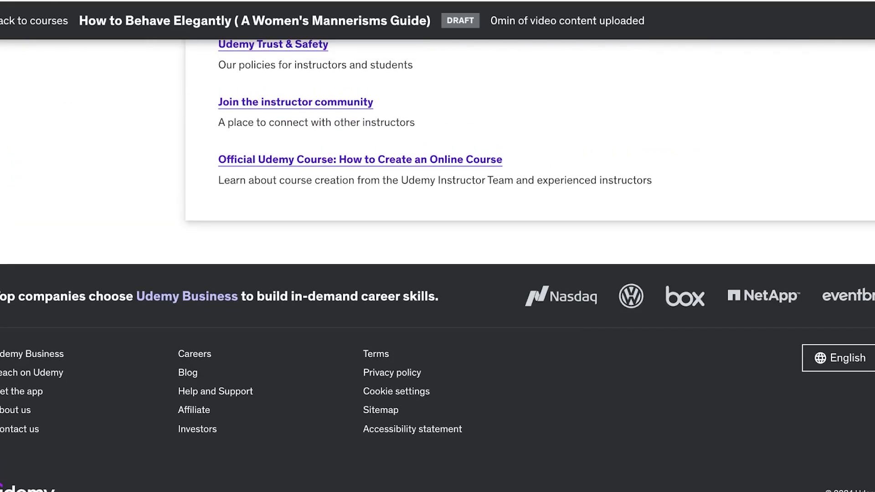
scroll(437, 264, up, 10)
scroll(438, 264, up, 5)
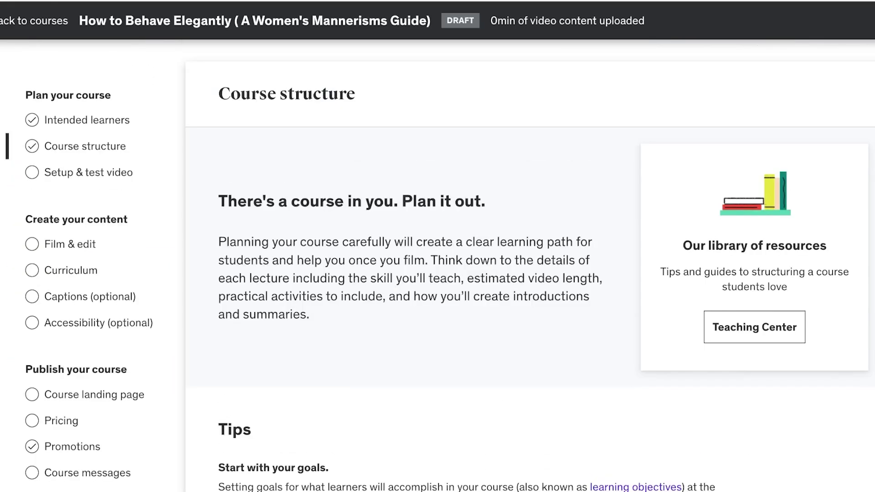
scroll(438, 264, down, 10)
scroll(438, 265, up, 10)
scroll(440, 272, down, 1)
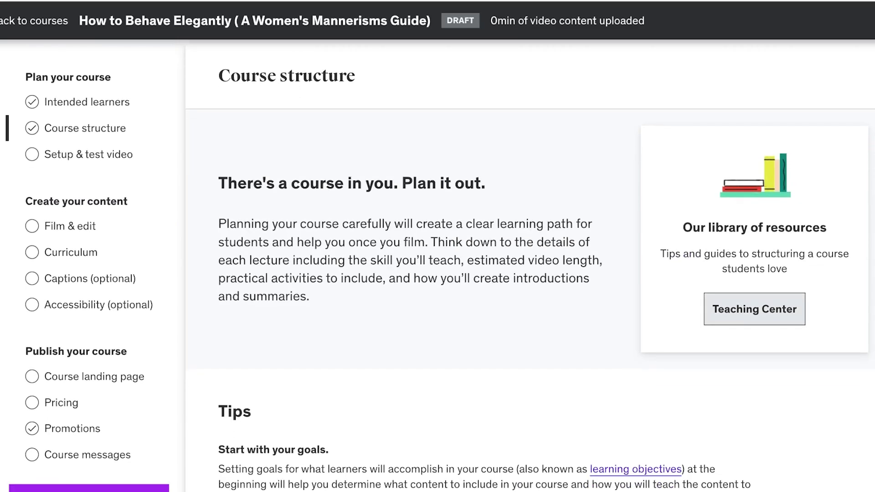
scroll(440, 272, down, 13)
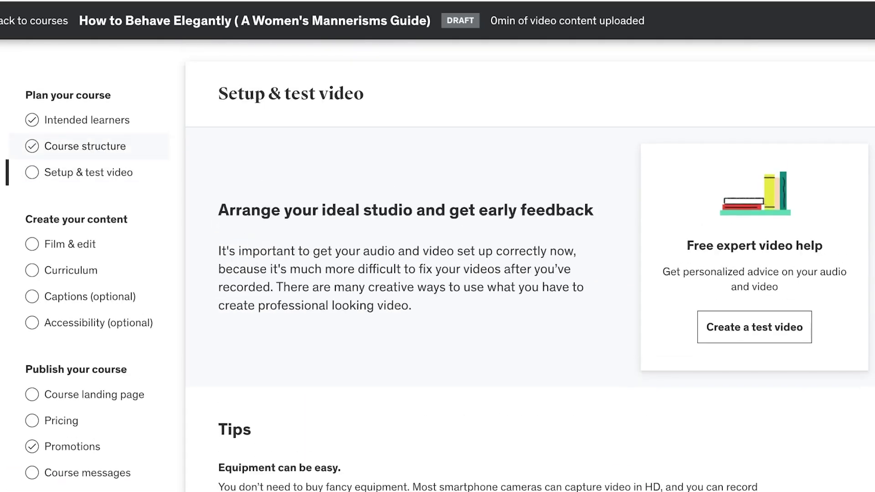
scroll(754, 179, down, 4)
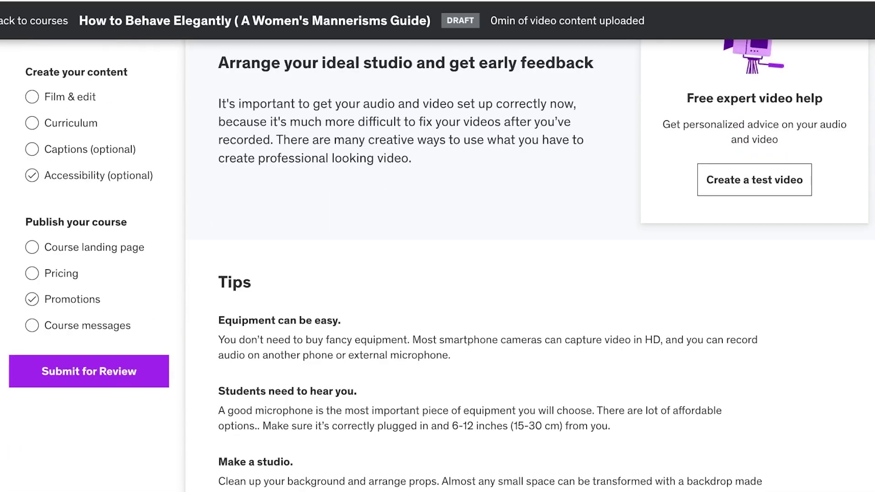
scroll(437, 264, up, 4)
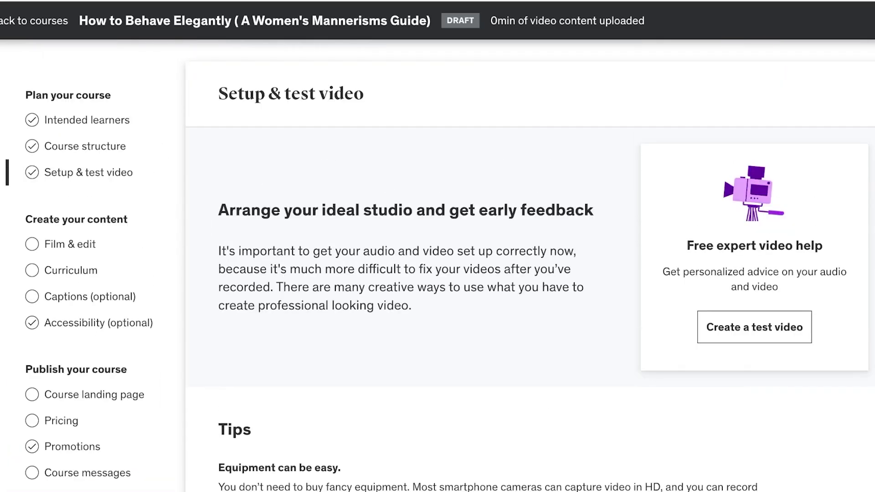
click(70, 243)
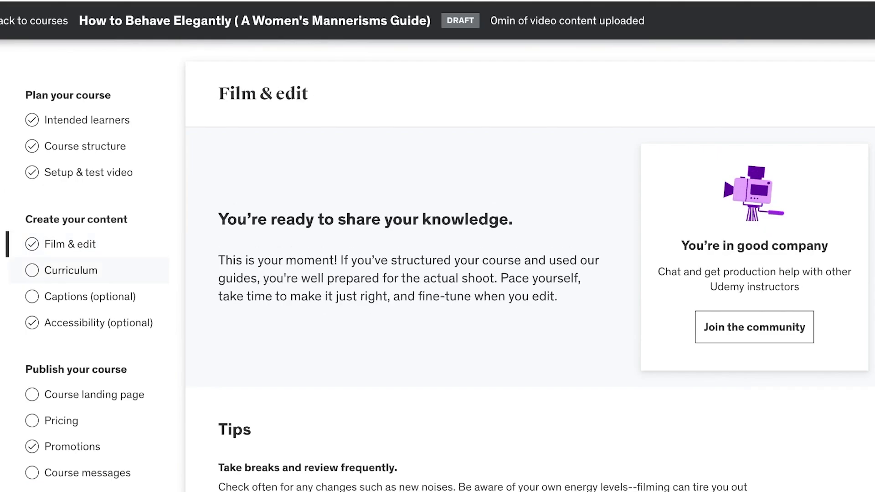
Step: Review the Curriculum page and preview the + Section and + Curriculum item options without adding anything
click(71, 270)
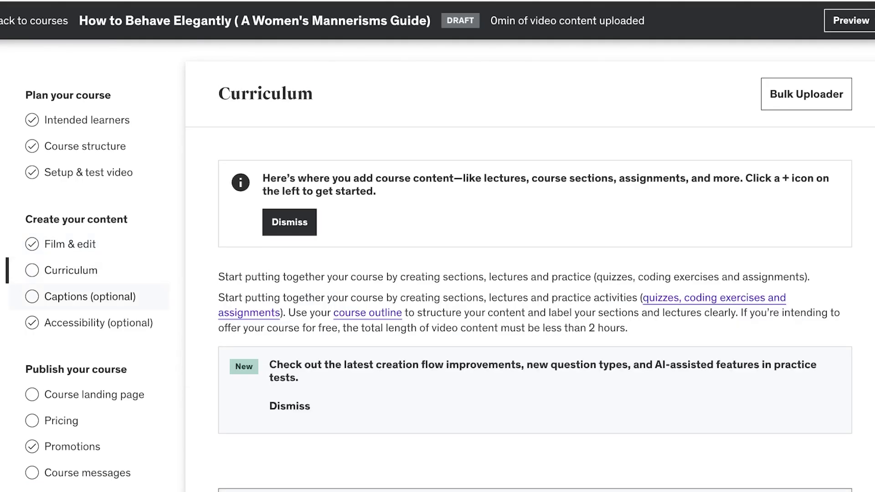
scroll(533, 282, down, 6)
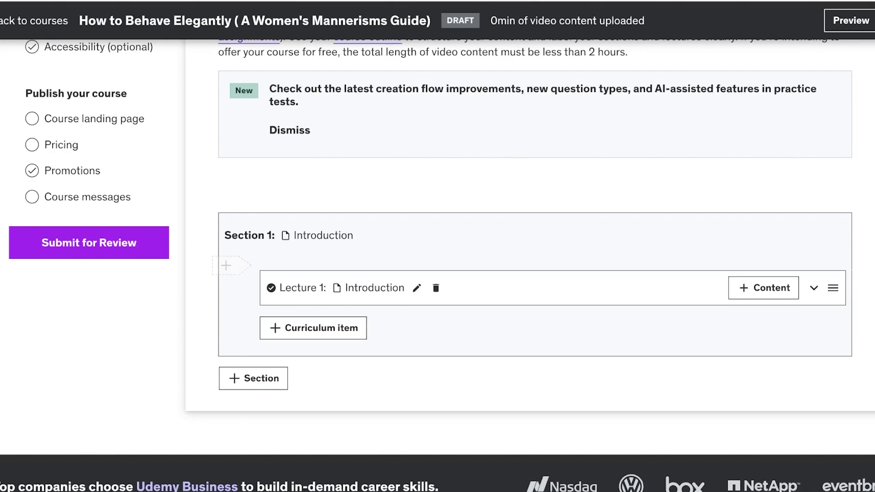
click(254, 378)
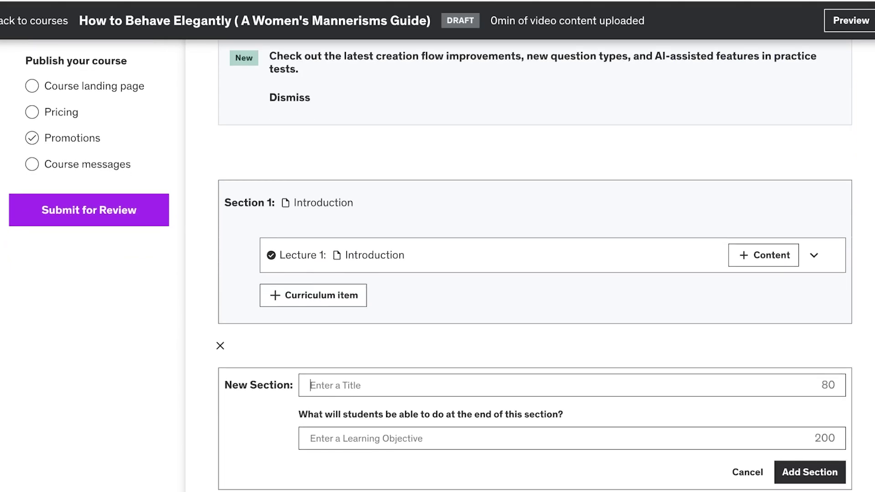
click(313, 295)
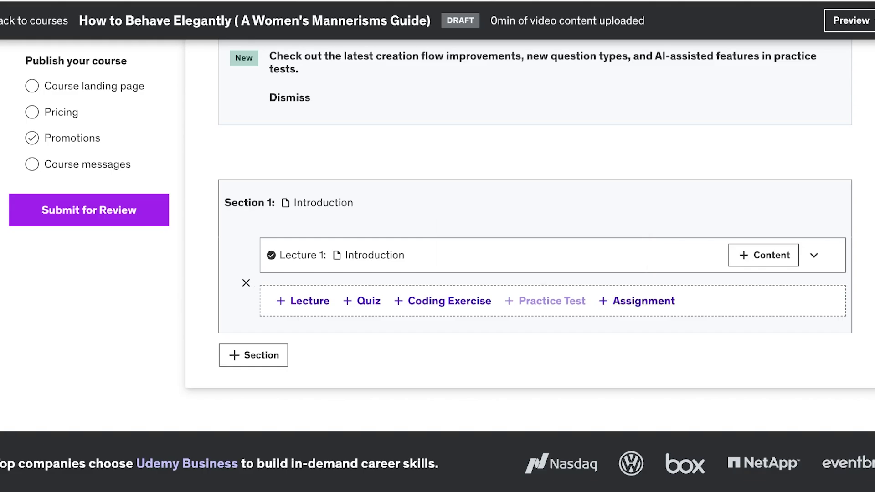
mouse_move(545, 300)
scroll(89, 296, up, 7)
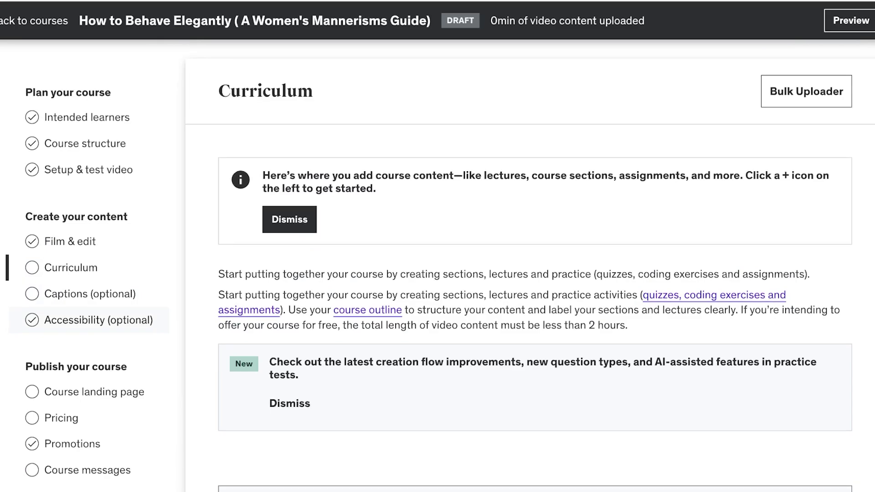
scroll(89, 319, down, 1)
Step: Look over the Course landing page and Pricing settings, then go back to the courses list
click(94, 364)
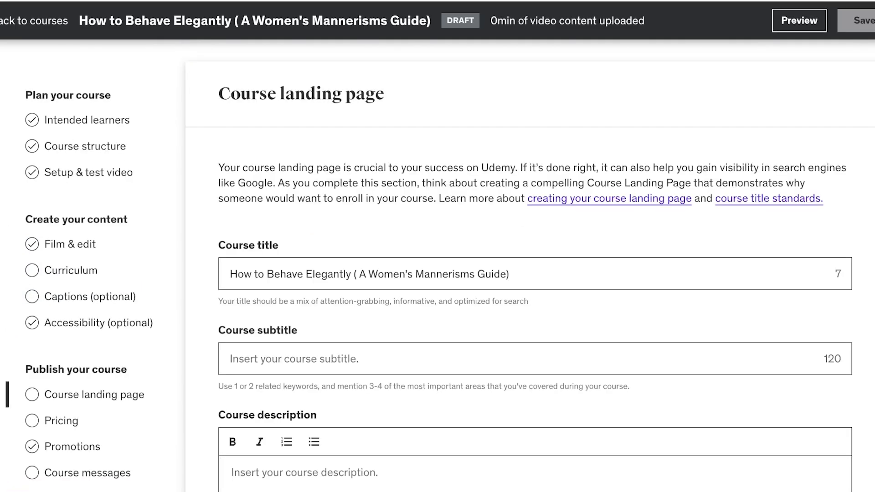
click(62, 420)
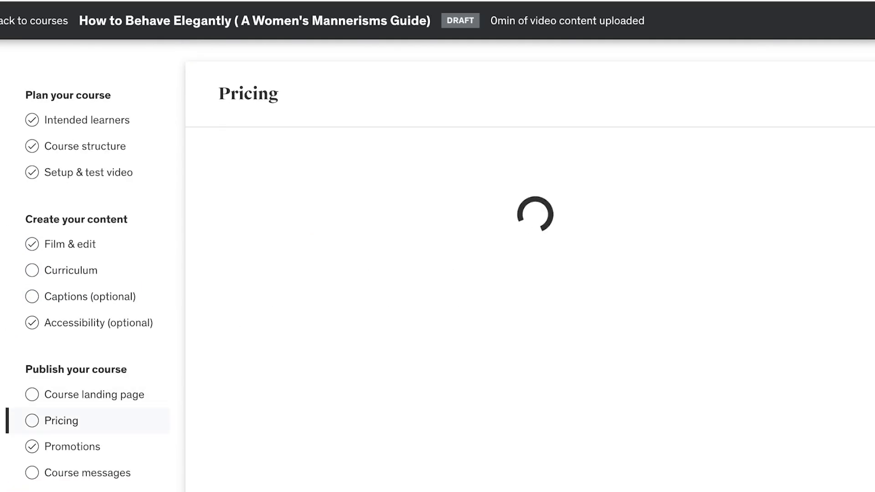
scroll(437, 274, down, 3)
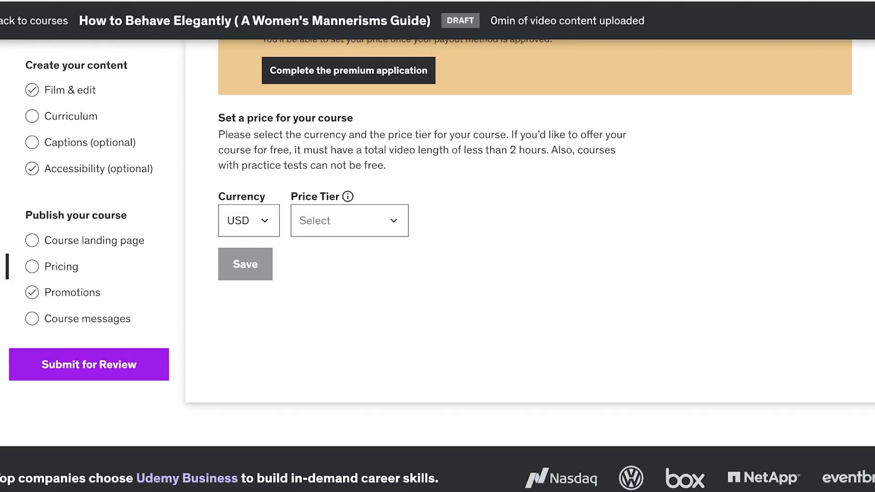
scroll(437, 273, up, 3)
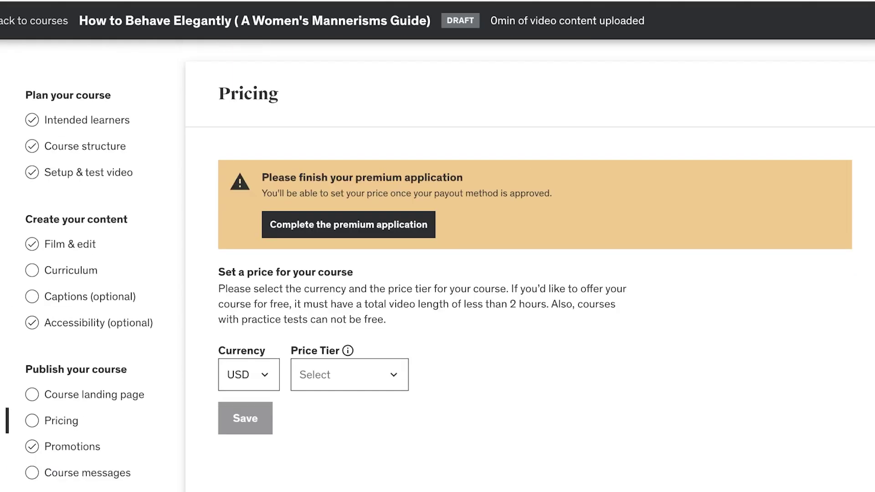
click(37, 20)
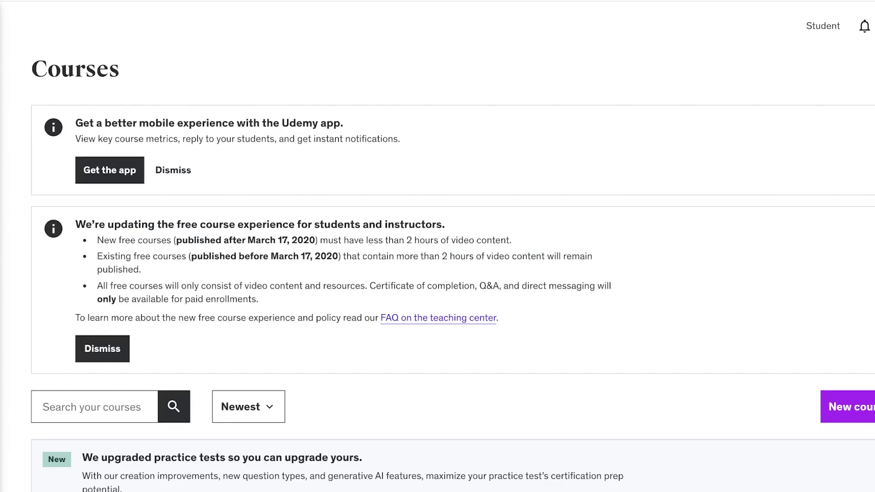
scroll(438, 246, down, 8)
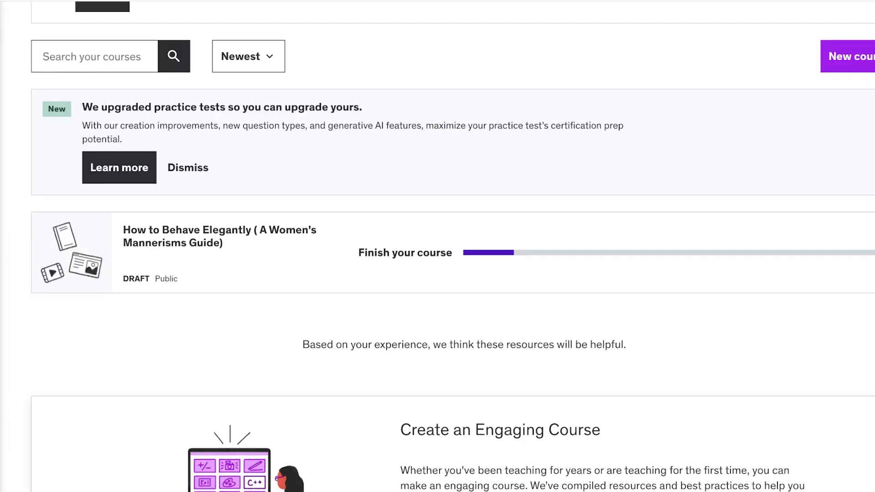